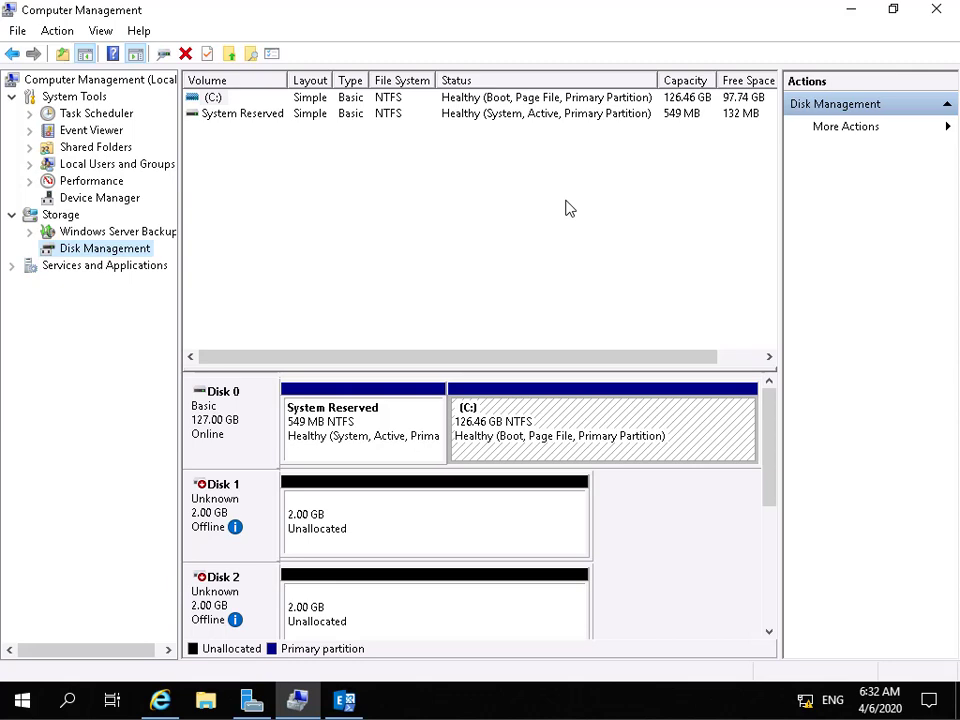
# Bring Disk 1 online and initialize it with the MBR partition style
pyautogui.rightClick(245, 508)
pyautogui.click(282, 518)
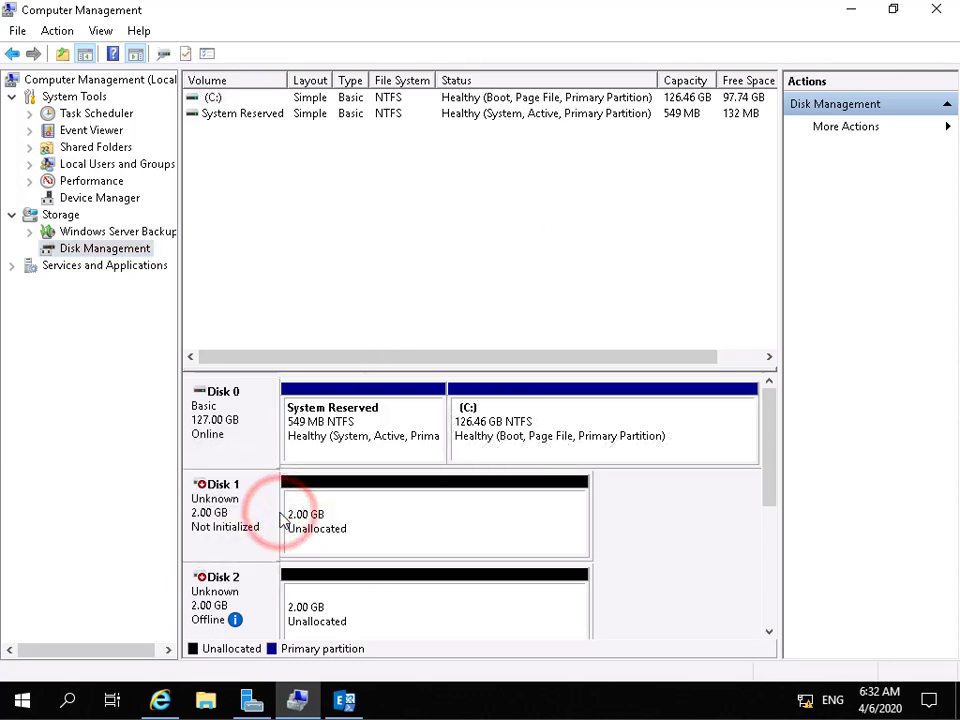
pyautogui.rightClick(267, 520)
pyautogui.click(304, 526)
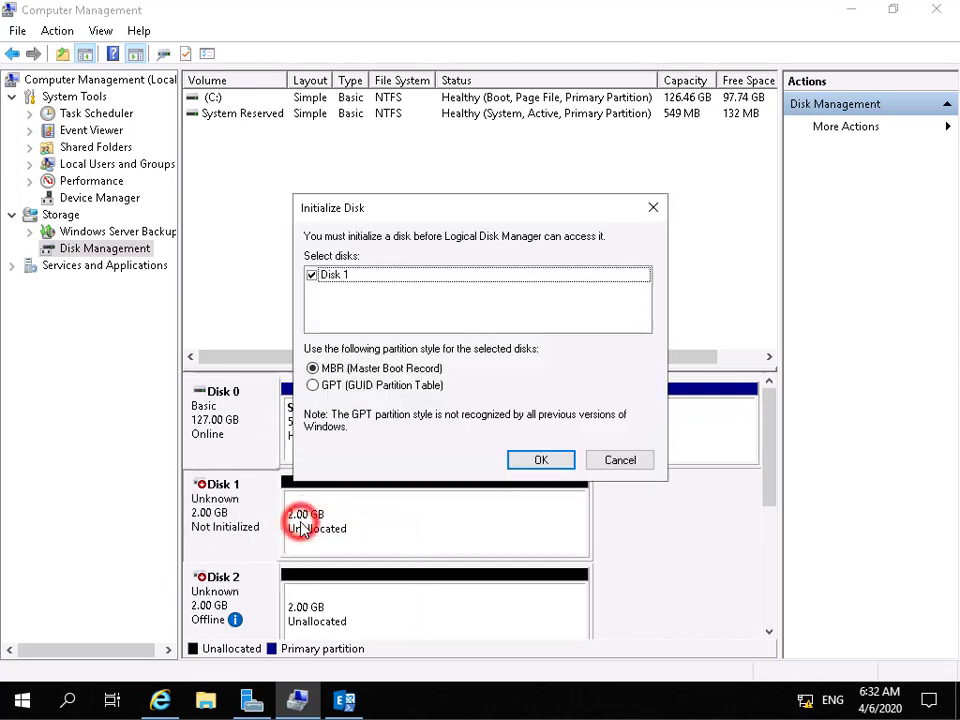
pyautogui.click(527, 460)
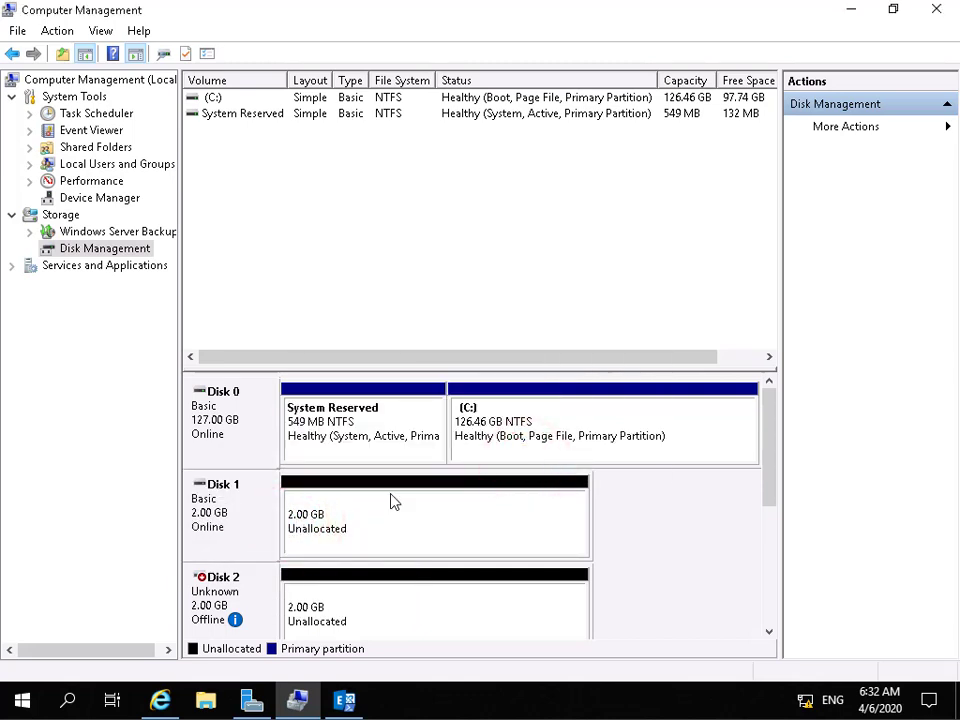
# Create a 2045 MB simple volume on Disk 1 with drive letter E, quick-formatted as NTFS and labelled DB1
pyautogui.rightClick(394, 502)
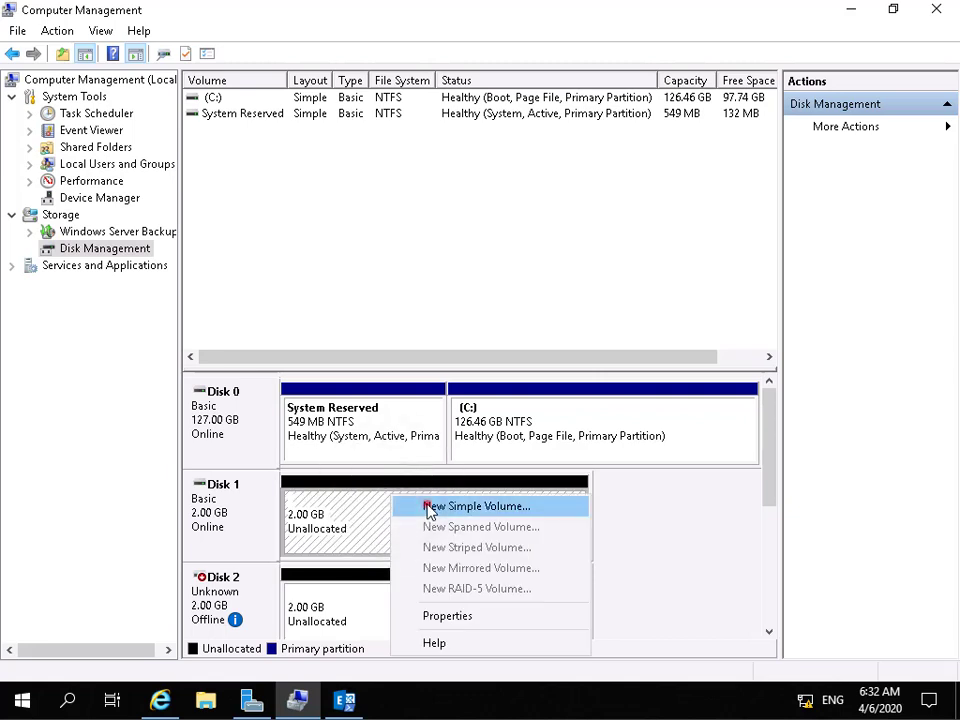
pyautogui.click(426, 508)
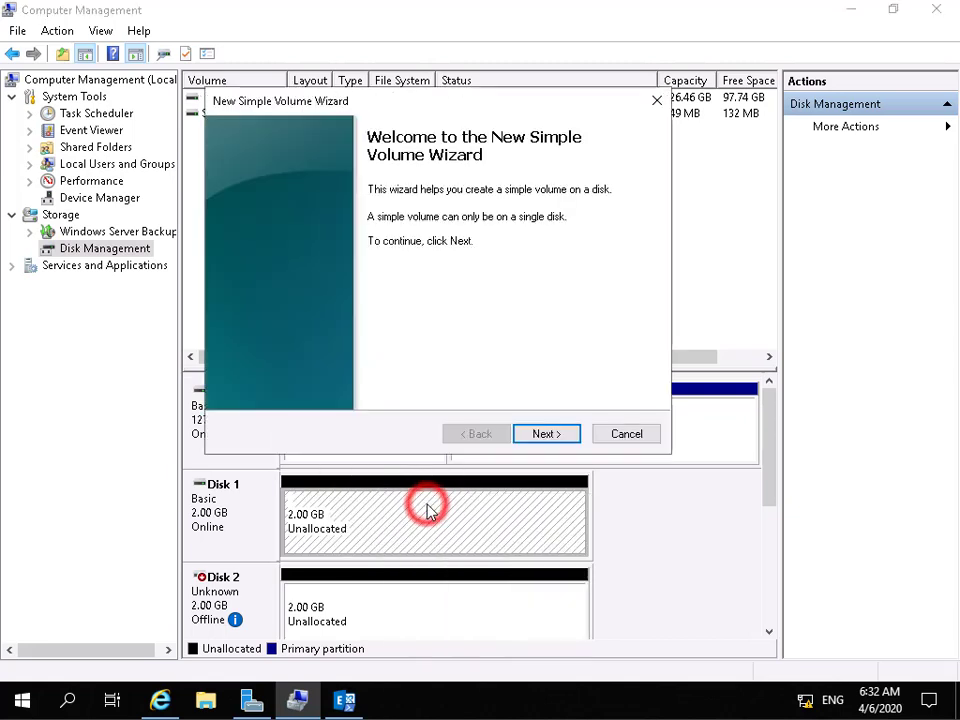
pyautogui.click(546, 434)
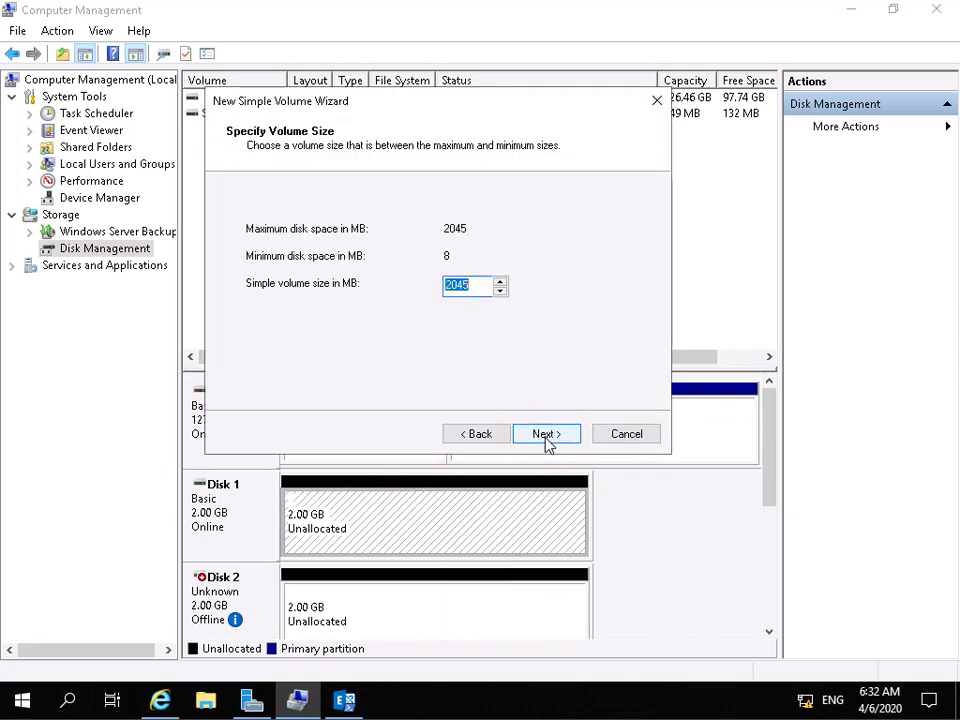
pyautogui.click(546, 436)
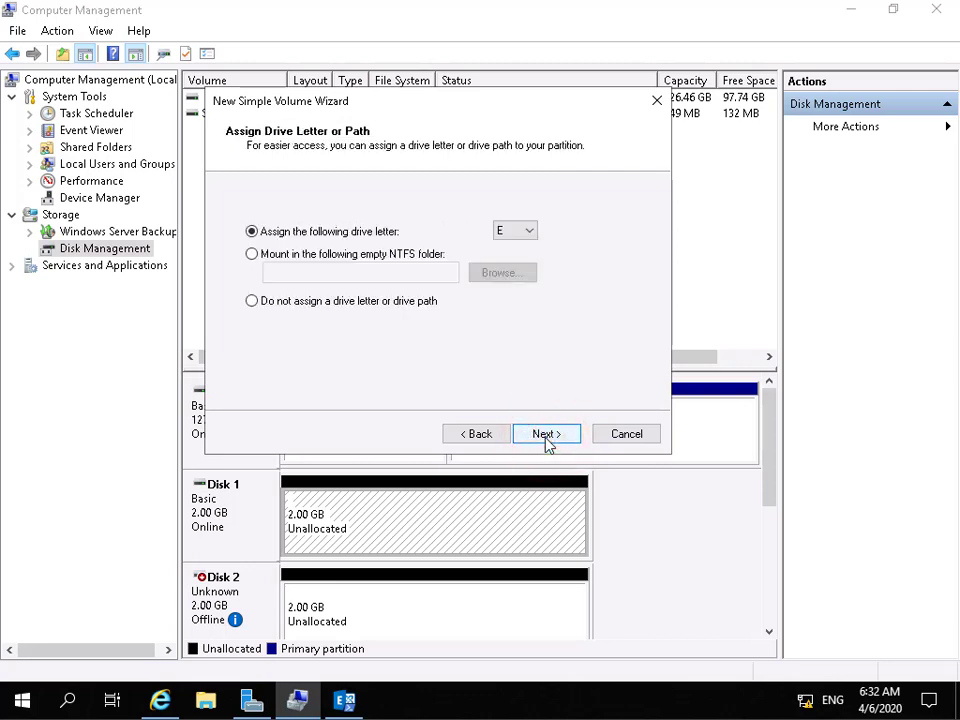
pyautogui.click(546, 436)
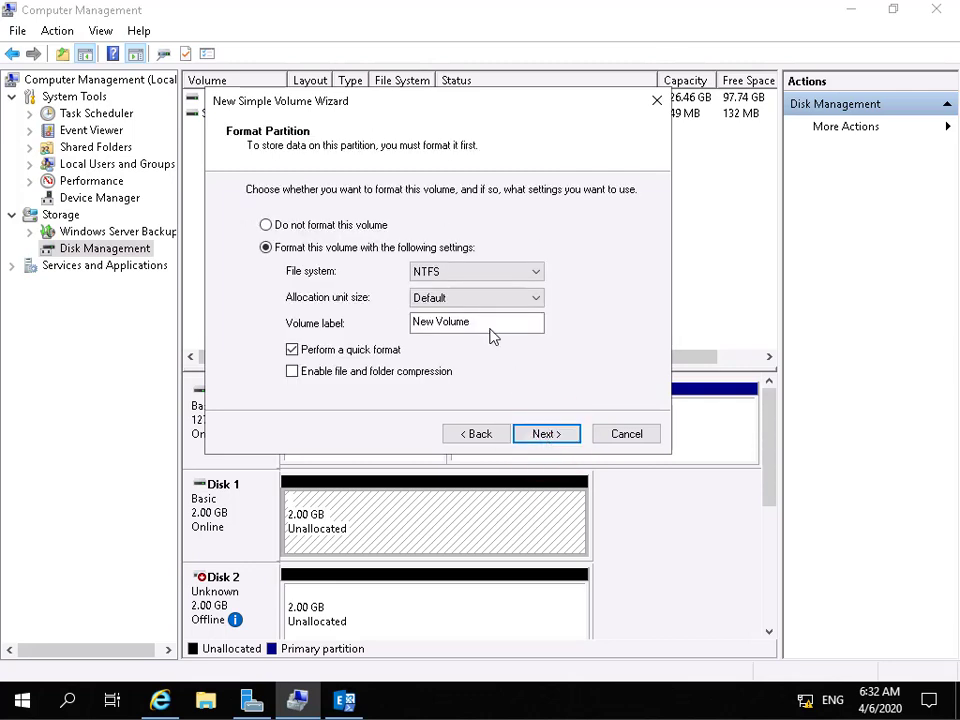
pyautogui.moveTo(489, 324); pyautogui.dragTo(369, 328)
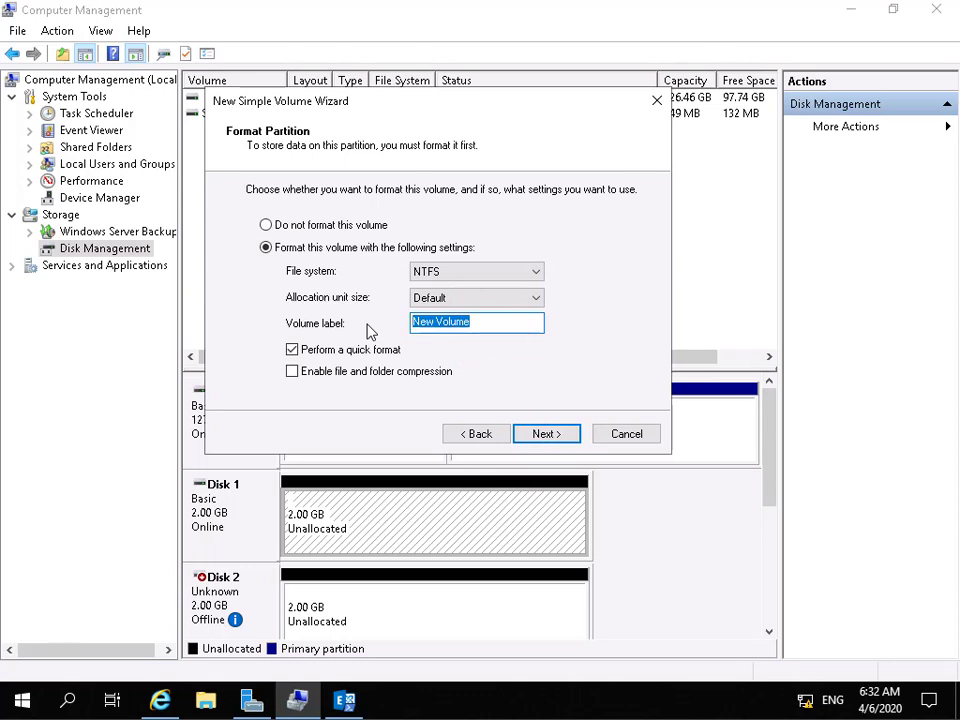
pyautogui.write('DB1')
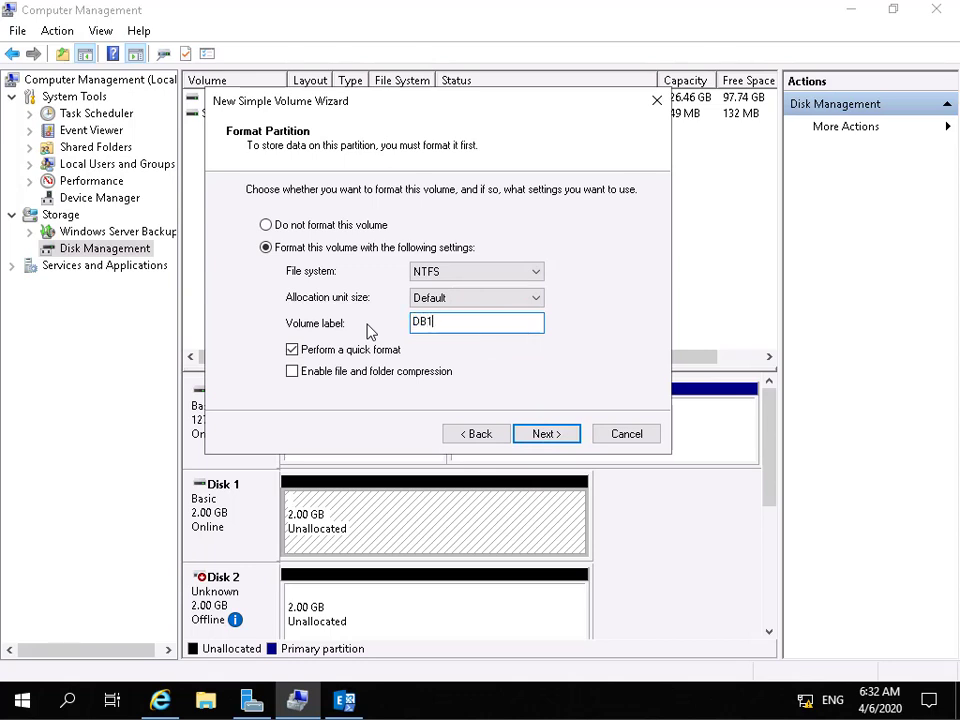
pyautogui.click(533, 432)
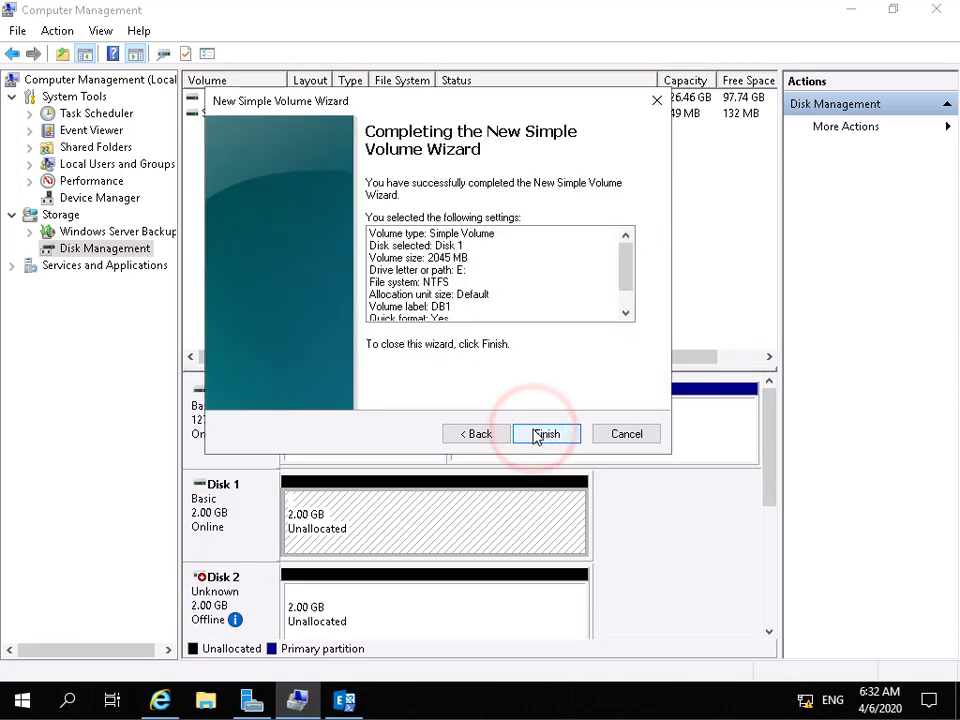
pyautogui.click(534, 432)
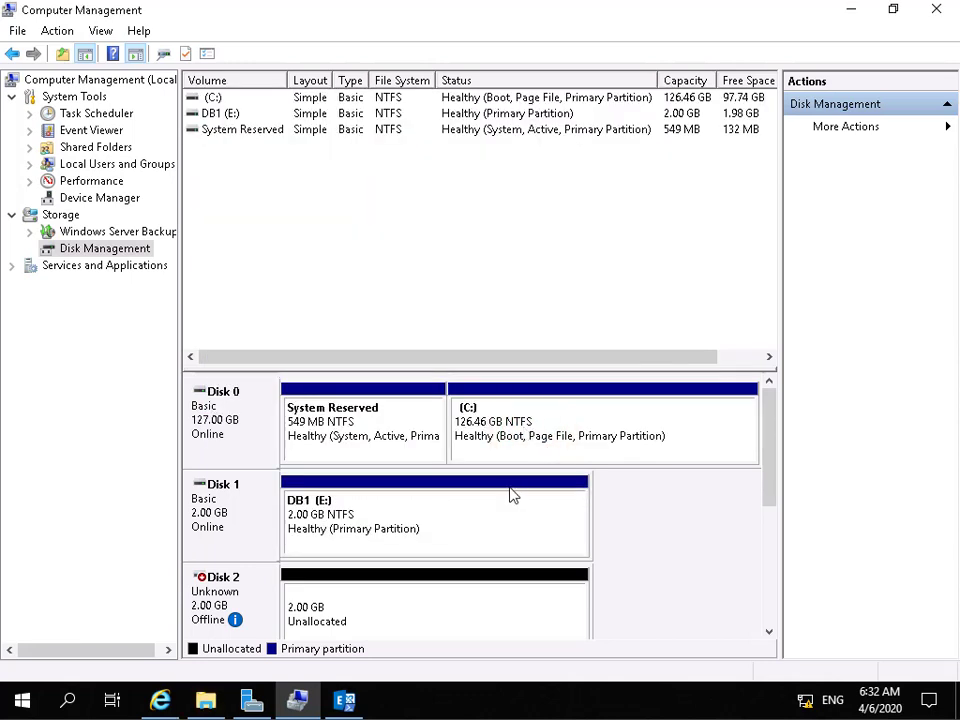
# Bring Disk 2 online and initialize it with the MBR partition style
pyautogui.rightClick(252, 608)
pyautogui.click(276, 617)
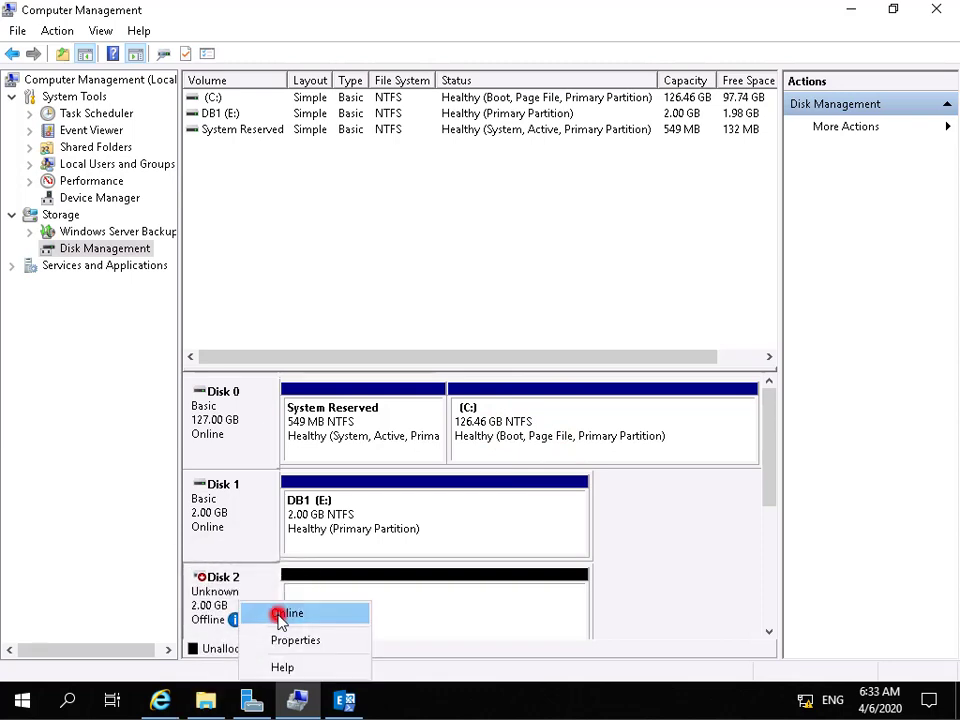
pyautogui.rightClick(268, 606)
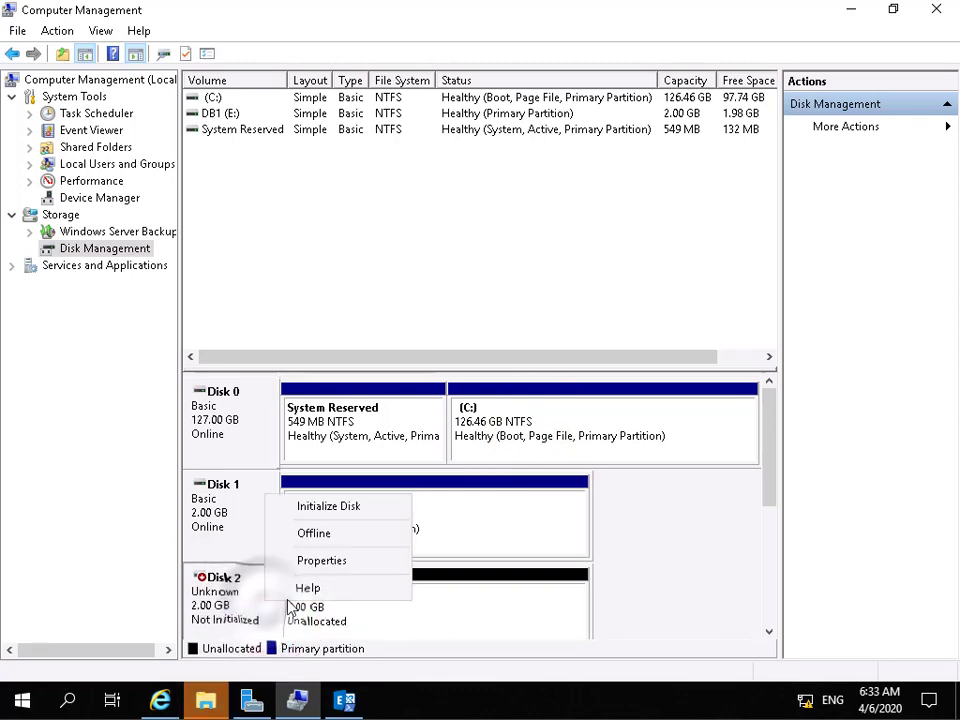
pyautogui.click(311, 508)
pyautogui.click(521, 458)
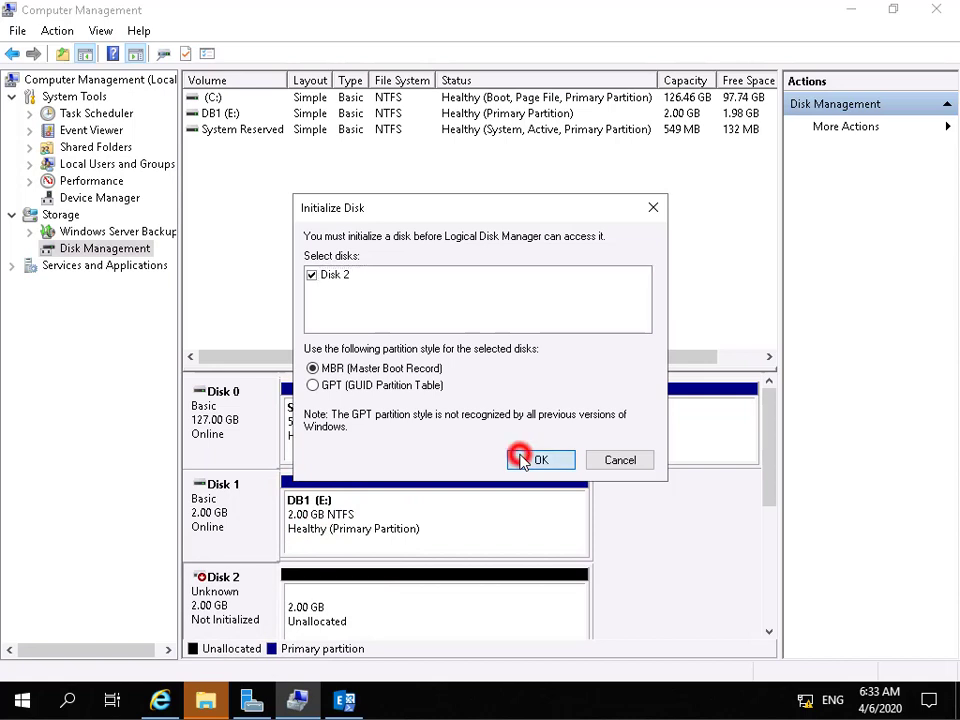
# Create a 2045 MB simple volume on Disk 2 with drive letter F, quick-formatted as NTFS and labelled DB2
pyautogui.rightClick(368, 614)
pyautogui.click(426, 459)
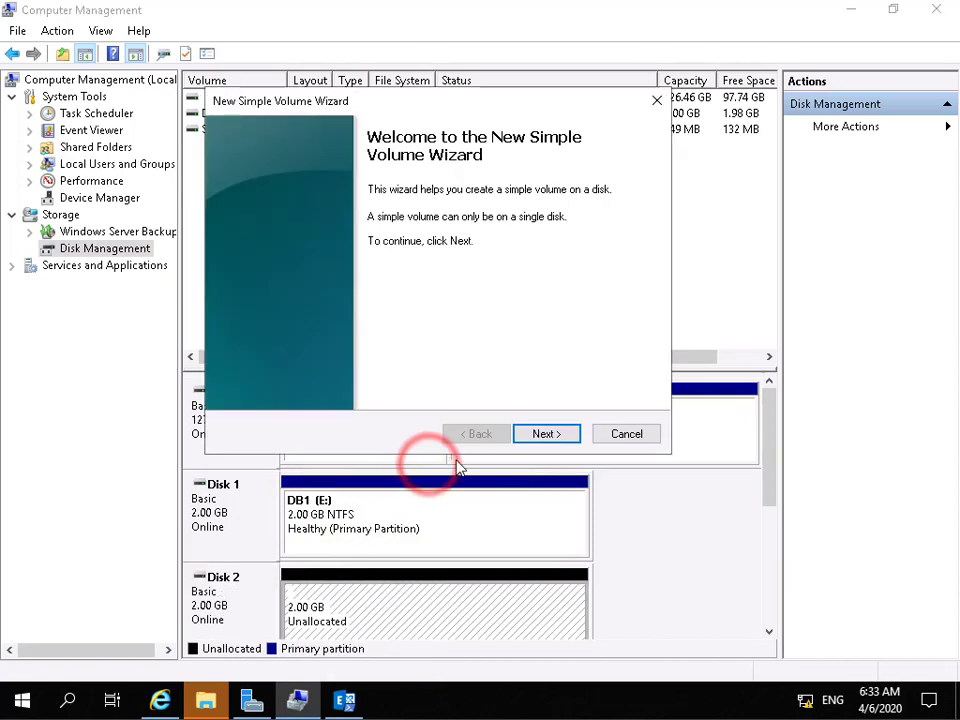
pyautogui.click(522, 437)
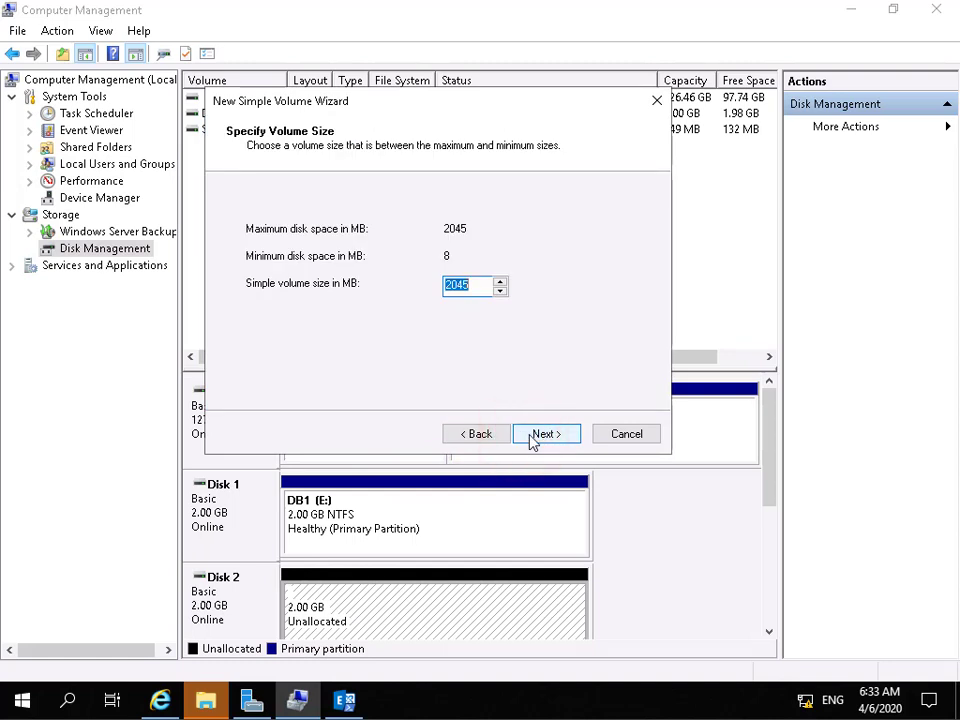
pyautogui.click(532, 438)
pyautogui.click(532, 438)
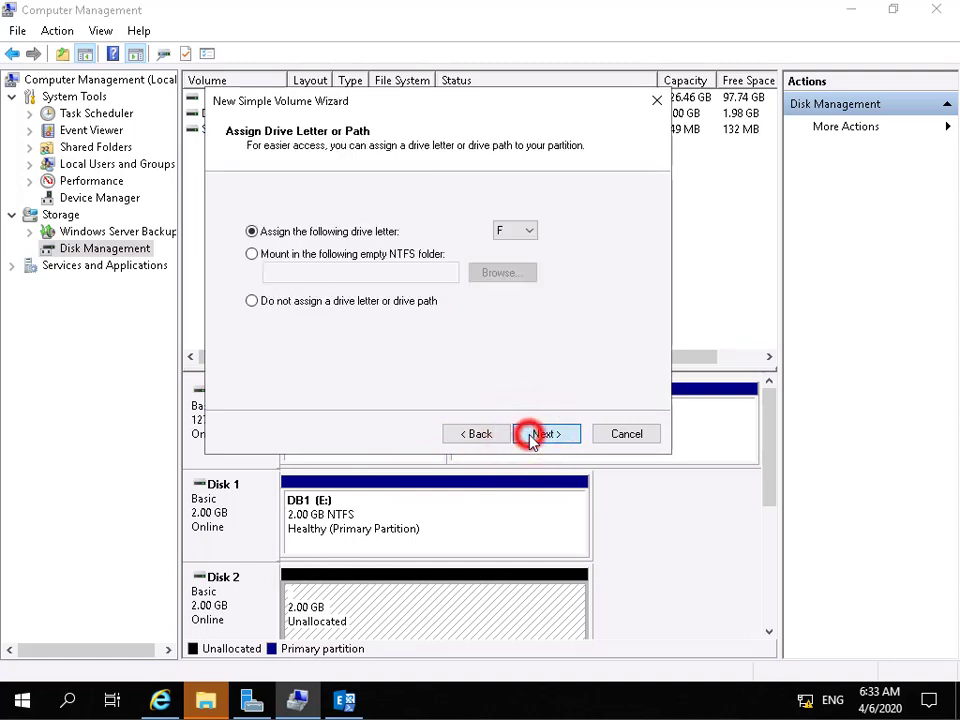
pyautogui.moveTo(482, 323); pyautogui.dragTo(393, 335)
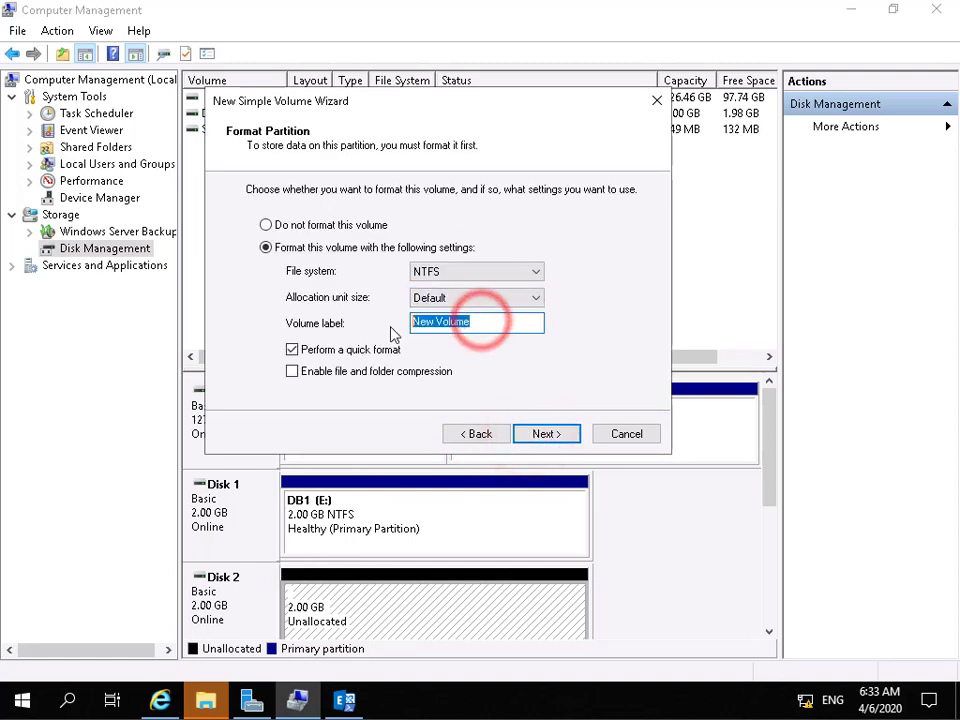
pyautogui.write('DB2')
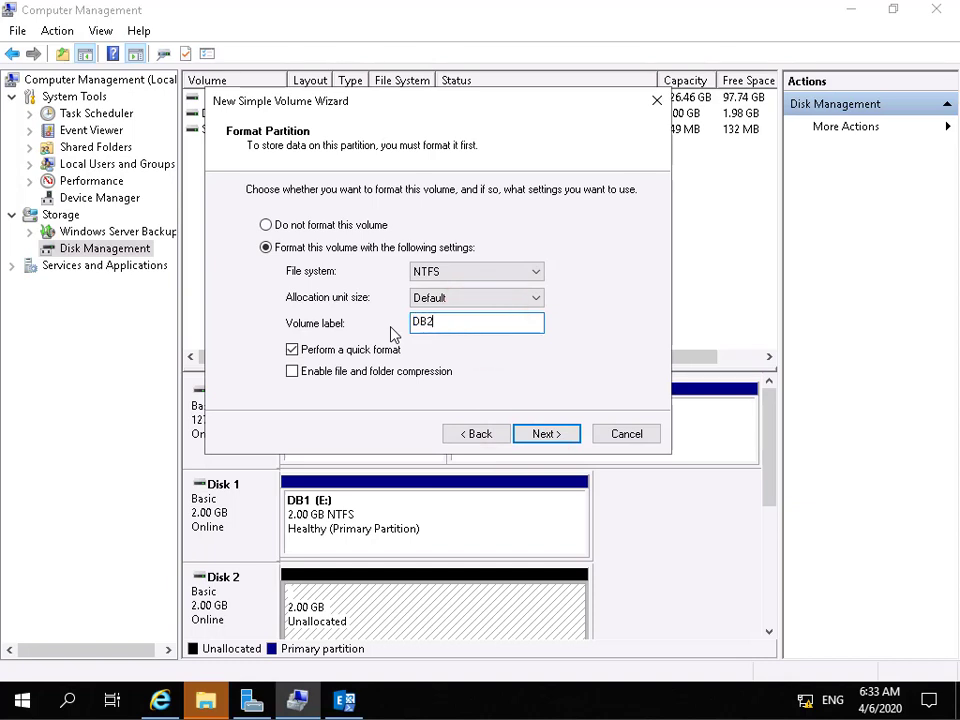
pyautogui.click(545, 433)
pyautogui.click(545, 433)
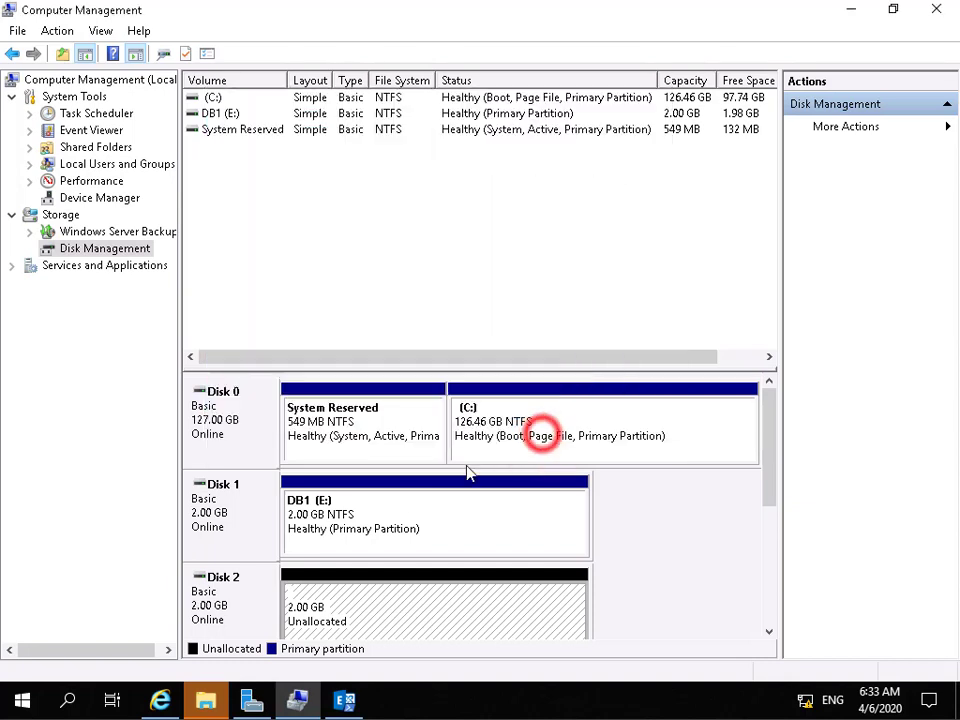
# Bring the 500 MB Disk 3 online and initialize it with the preselected partition style
pyautogui.click(767, 486)
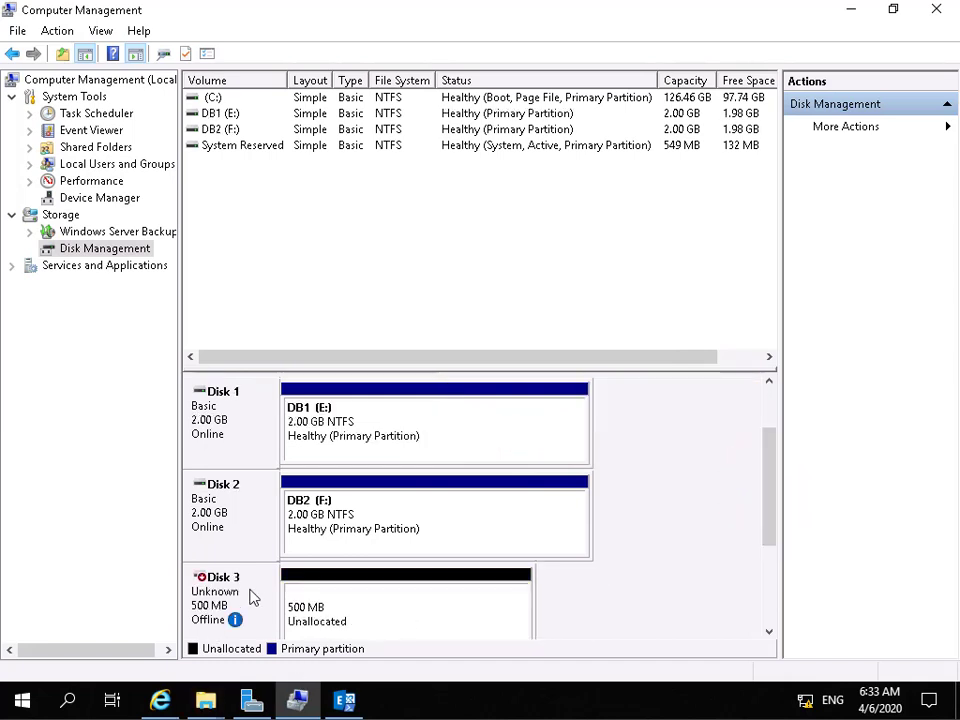
pyautogui.rightClick(252, 596)
pyautogui.click(290, 603)
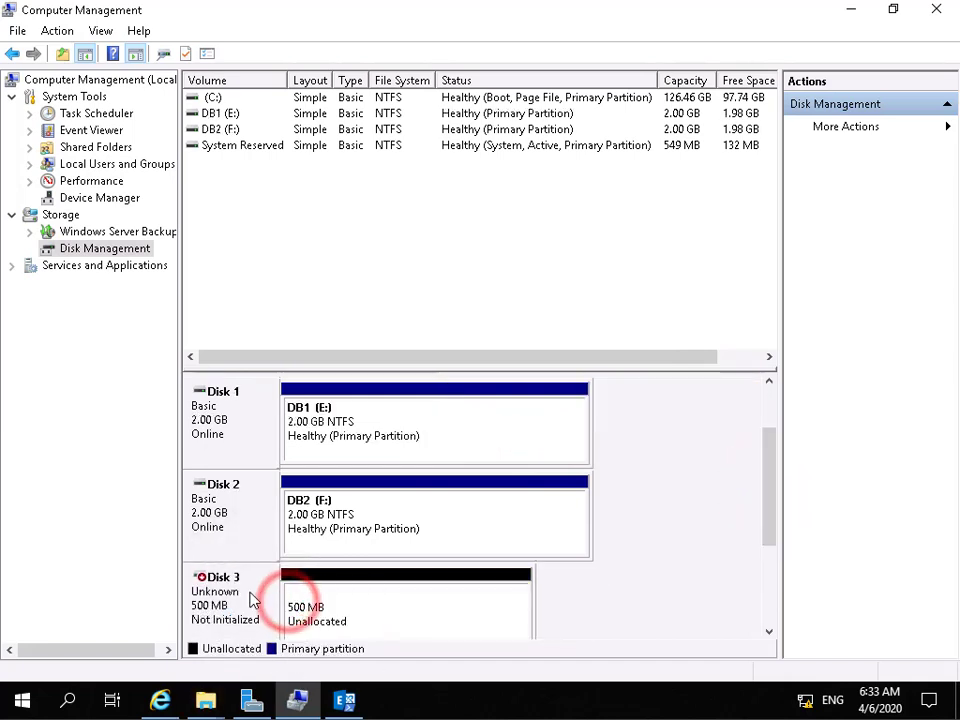
pyautogui.rightClick(252, 598)
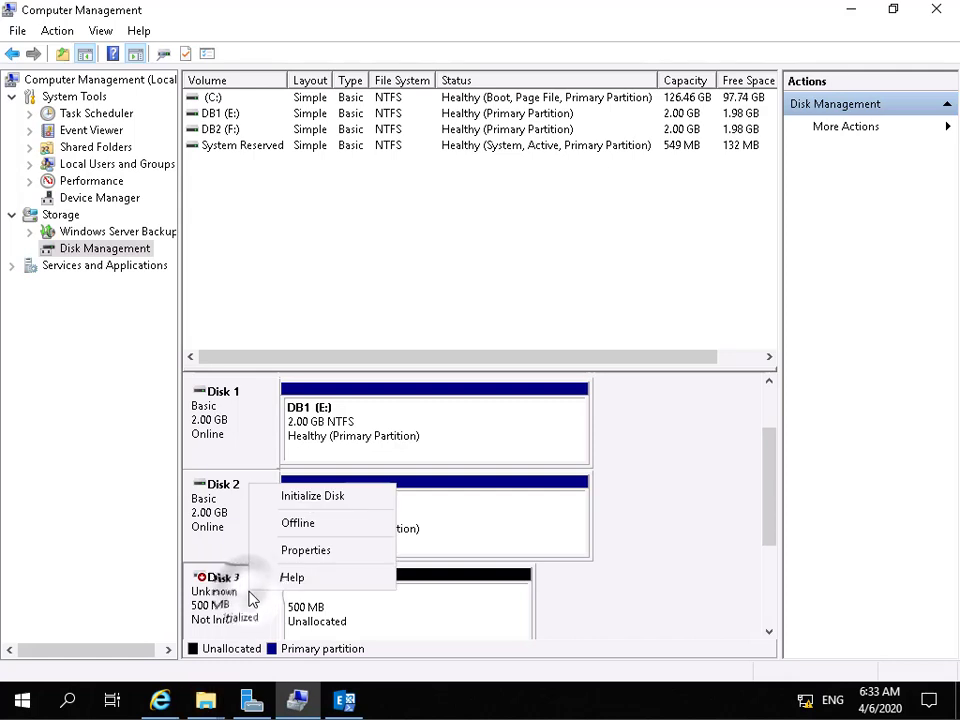
pyautogui.click(298, 498)
pyautogui.click(535, 459)
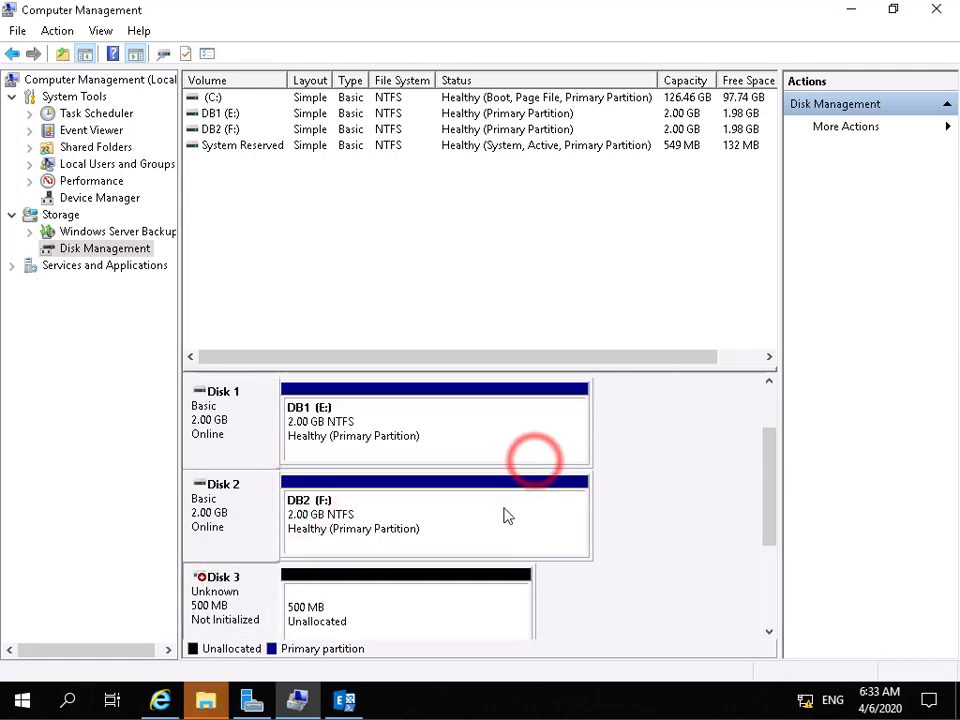
# Create a 497 MB simple volume on Disk 3 with drive letter G, quick-formatted as NTFS and labelled Logs
pyautogui.rightClick(465, 613)
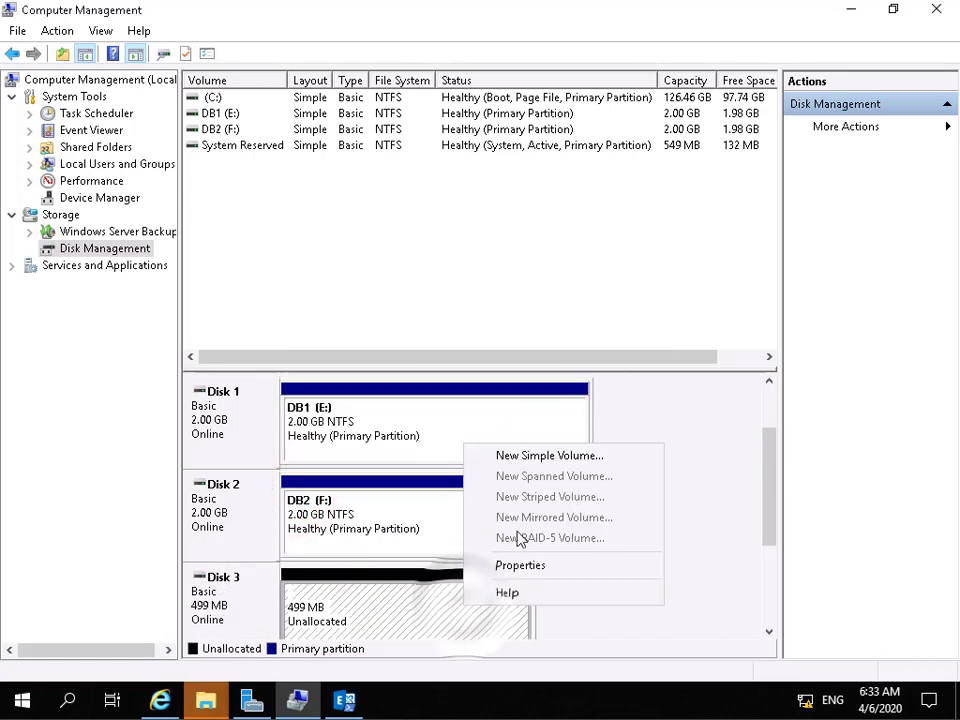
pyautogui.click(520, 453)
pyautogui.click(537, 436)
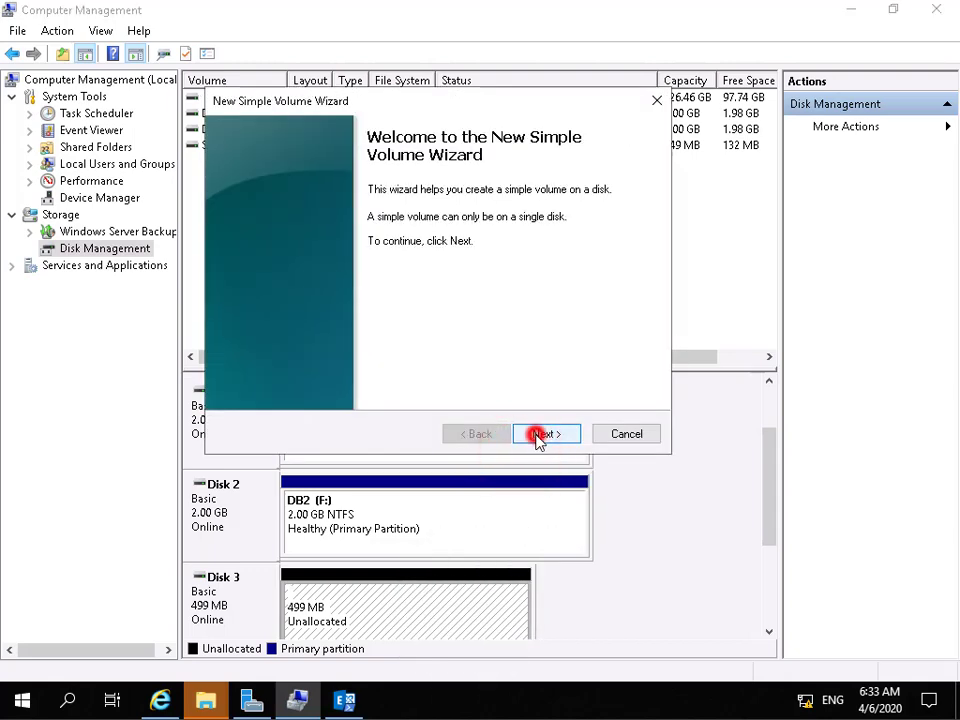
pyautogui.click(538, 436)
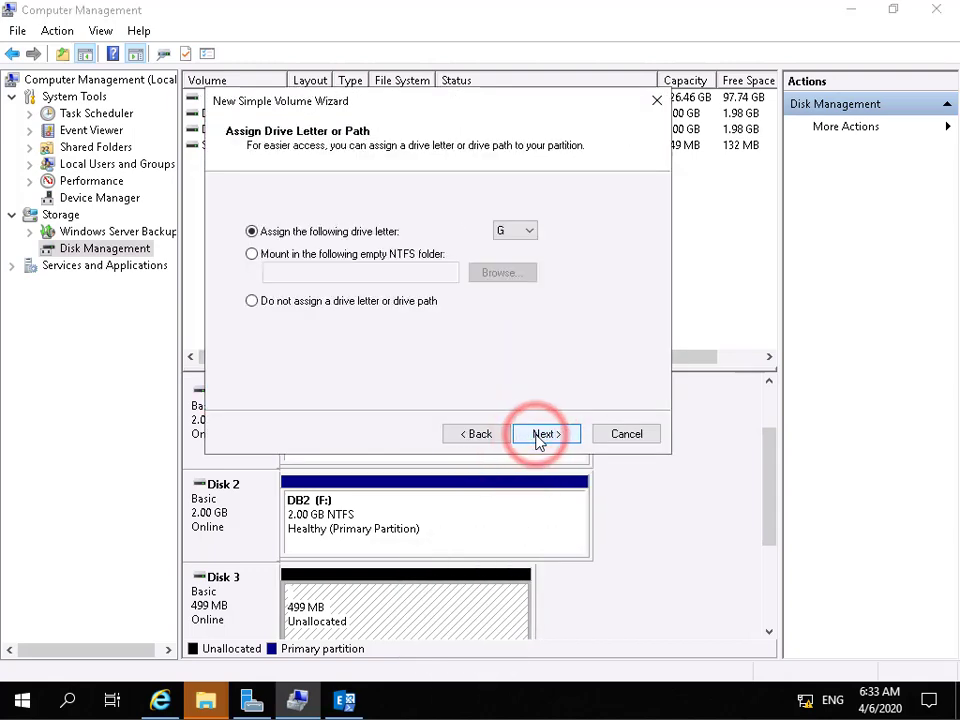
pyautogui.click(538, 436)
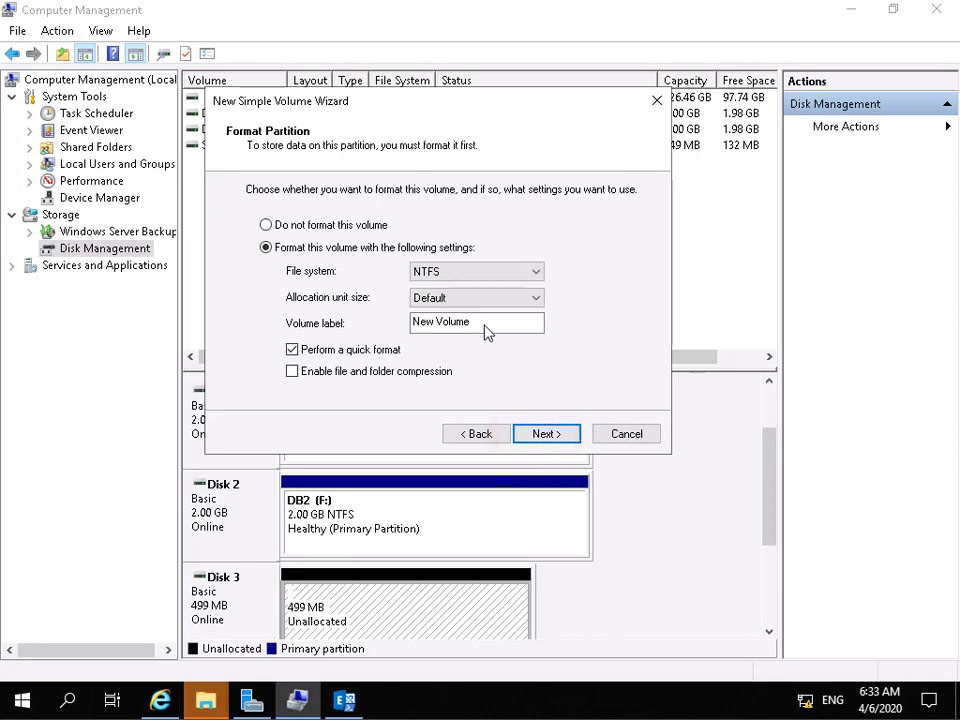
pyautogui.moveTo(484, 321); pyautogui.dragTo(379, 334)
pyautogui.write('Logs')
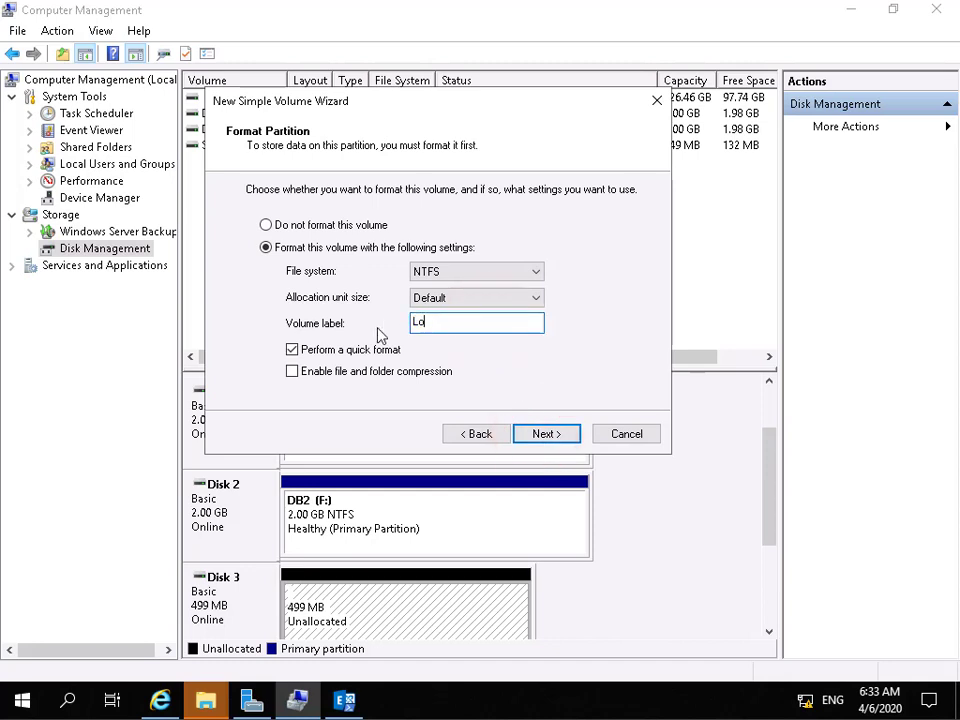
pyautogui.click(531, 438)
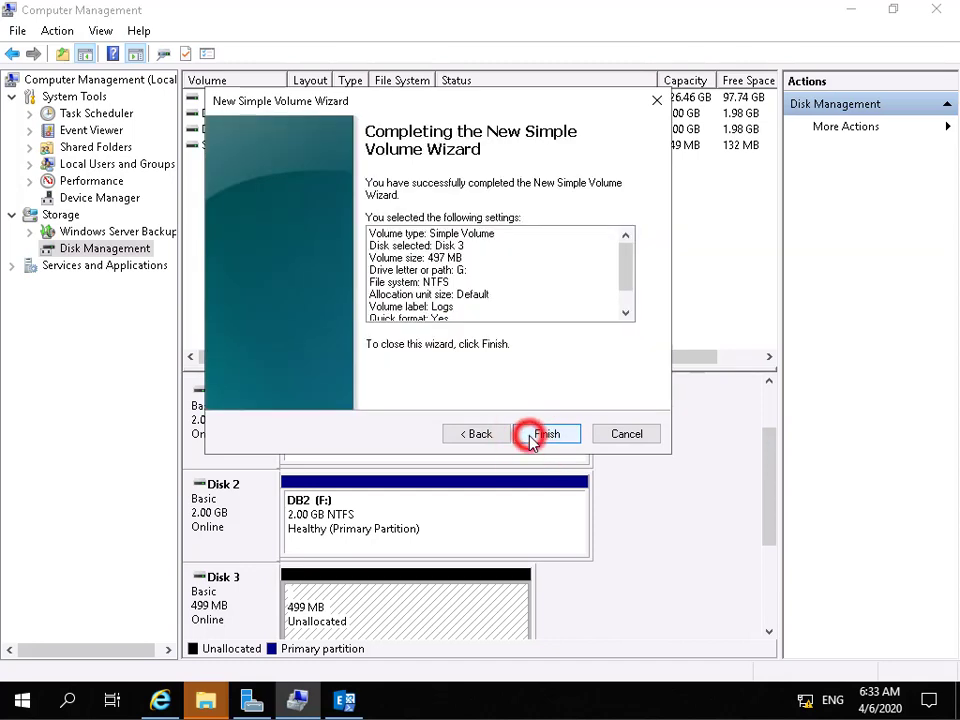
pyautogui.click(531, 440)
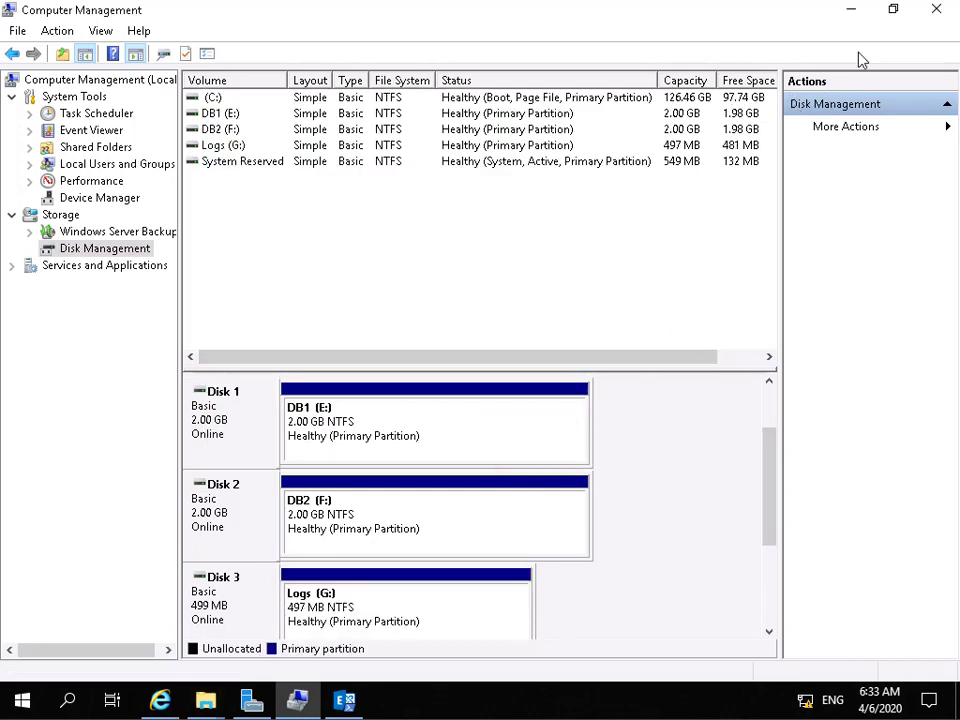
# Close Computer Management and decline the pending offers to format the new drives, including G:
pyautogui.click(935, 11)
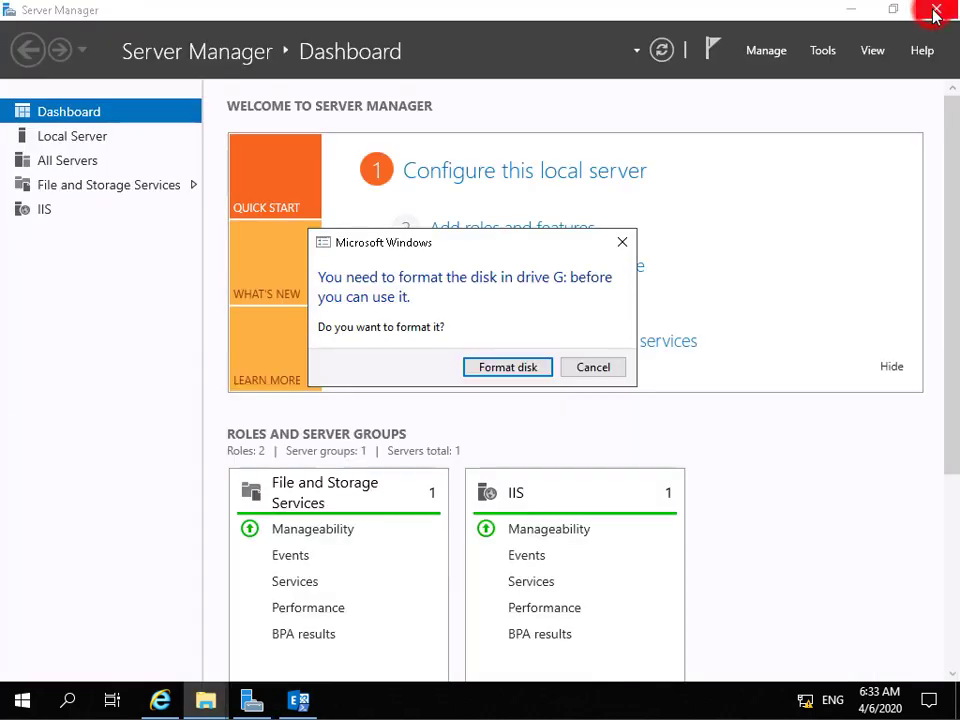
pyautogui.click(608, 367)
pyautogui.click(608, 367)
pyautogui.click(606, 366)
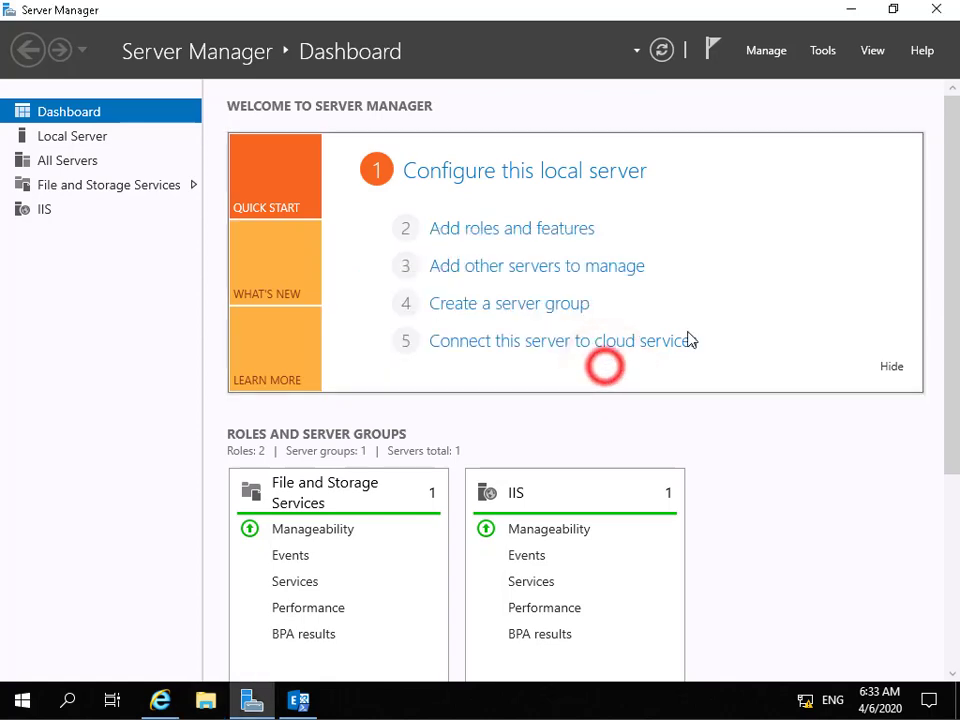
# Open the Services console from Server Manager and minimize both windows to reveal the desktop
pyautogui.click(826, 54)
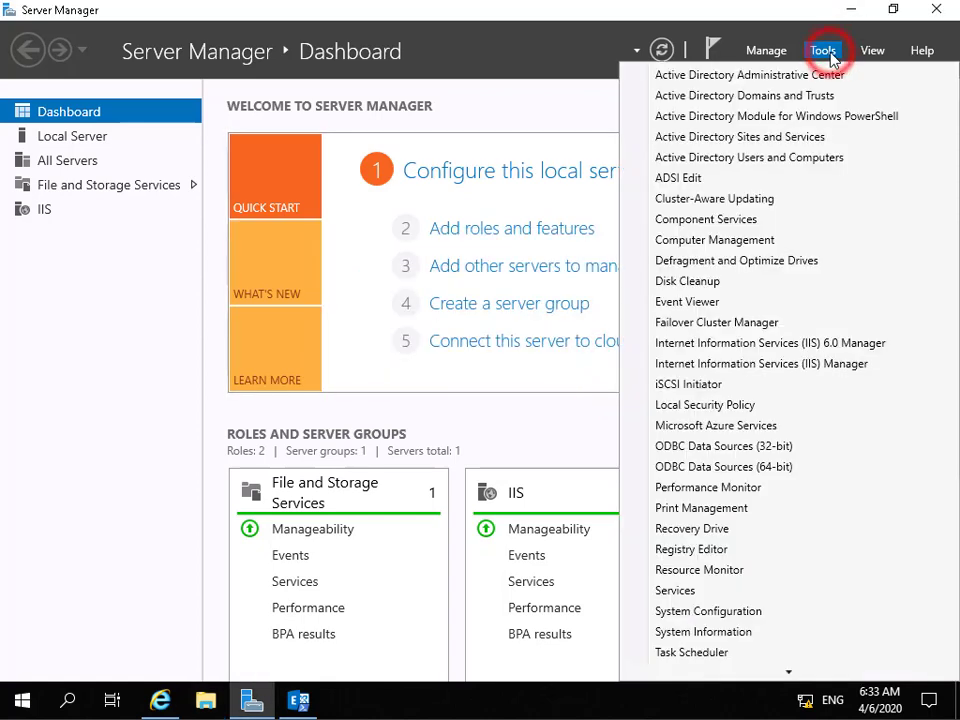
pyautogui.click(672, 591)
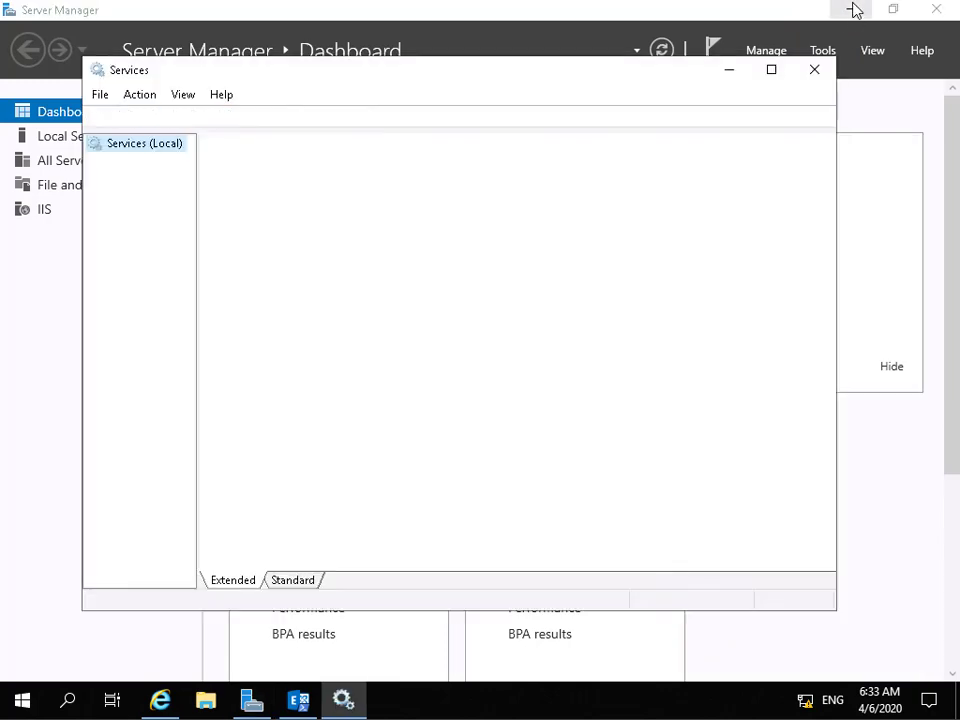
pyautogui.click(727, 70)
pyautogui.click(853, 10)
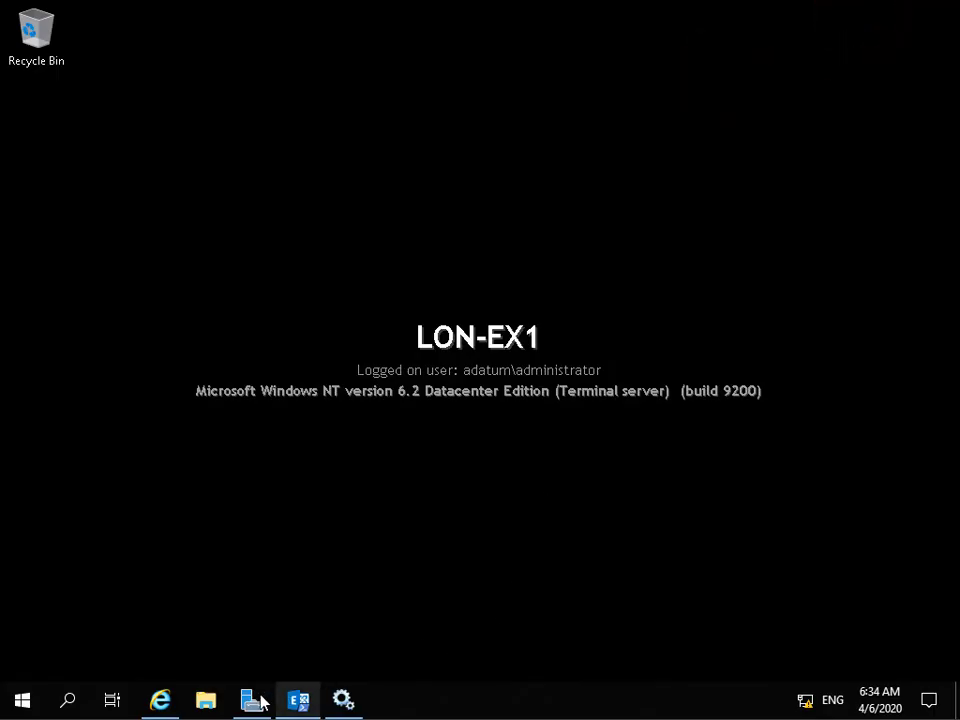
# Switch to the Exchange admin center in Internet Explorer and show the servers' mailbox databases
pyautogui.click(156, 700)
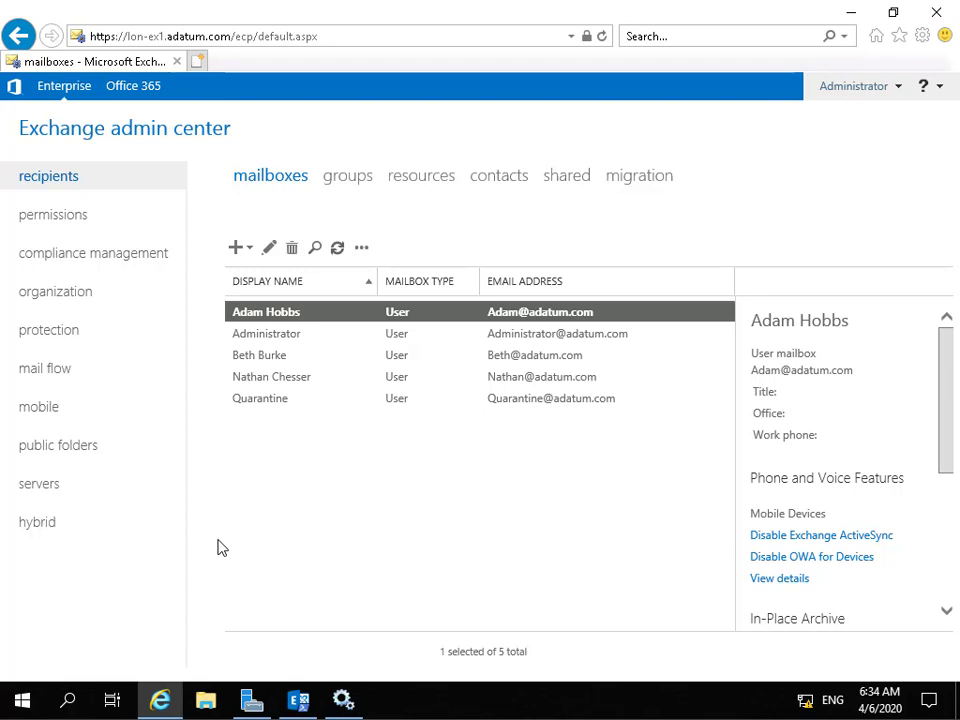
pyautogui.click(52, 488)
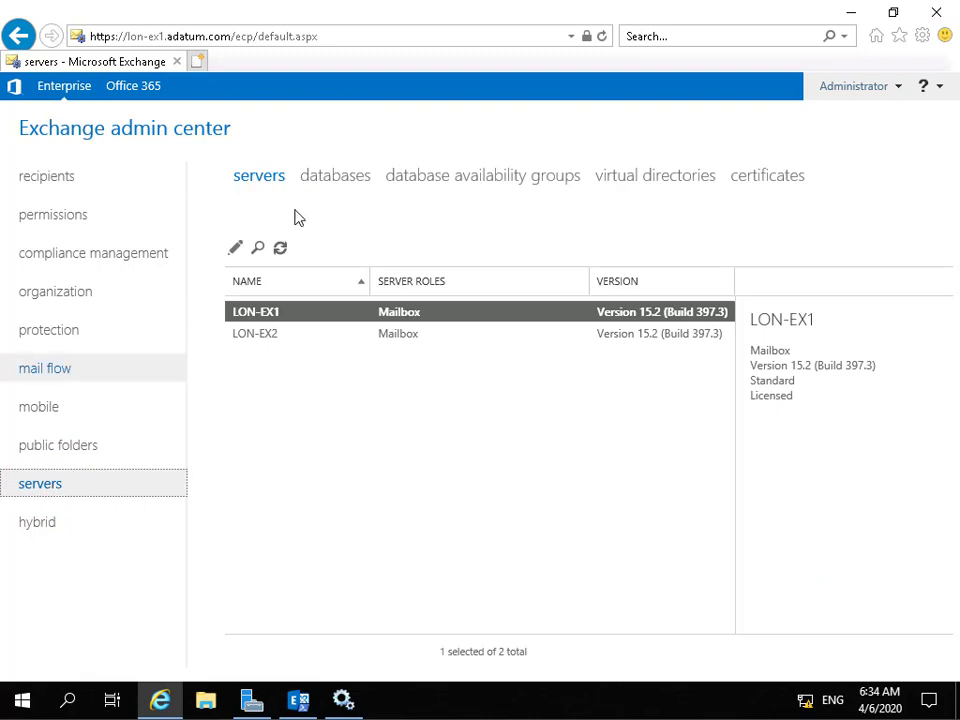
pyautogui.click(319, 177)
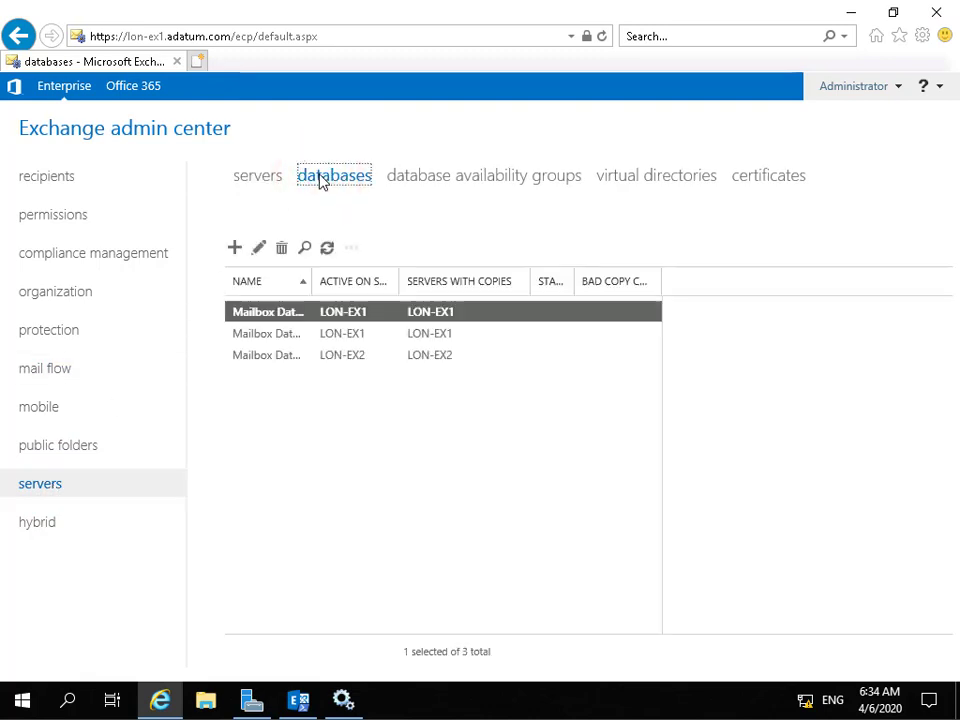
# Create a mailbox database named MB1 on server LON-EX1 with the default file and log paths, mounted on creation
pyautogui.click(235, 248)
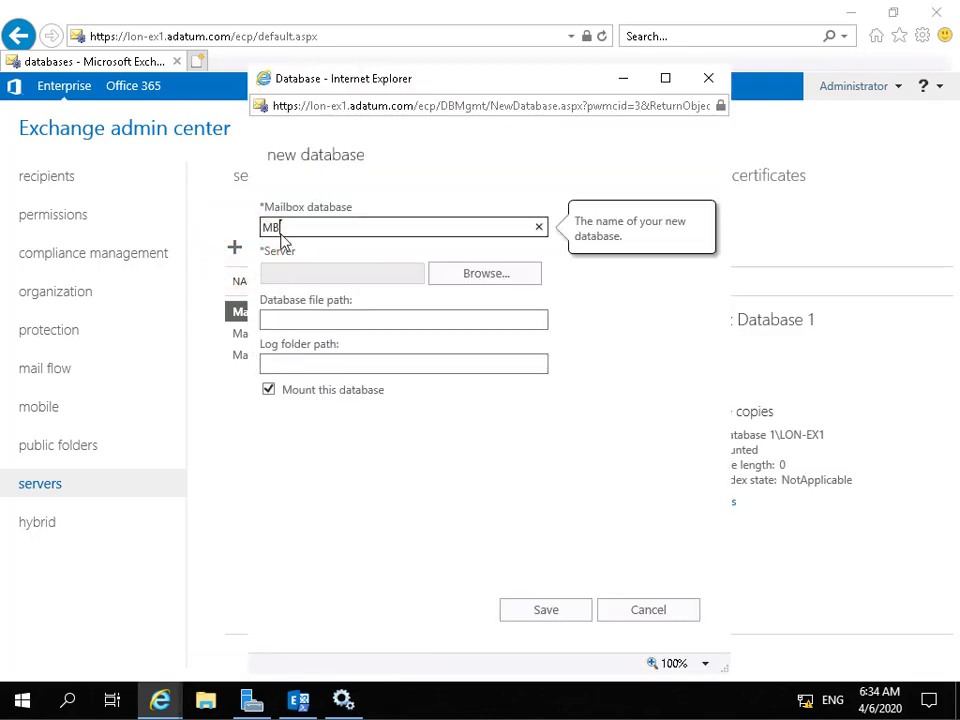
pyautogui.click(480, 279)
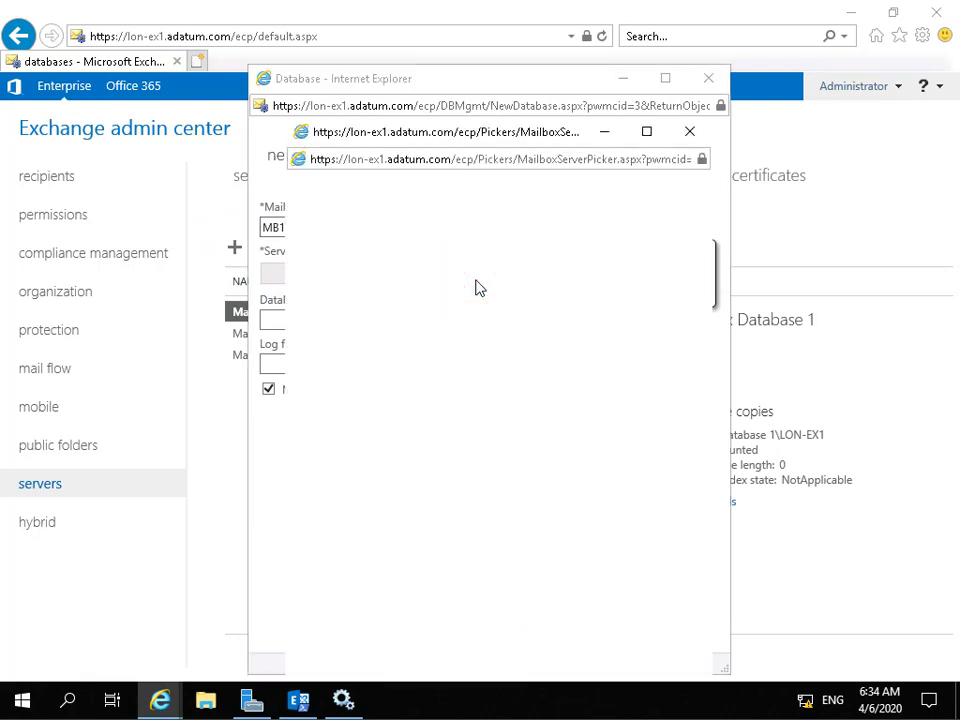
pyautogui.click(373, 233)
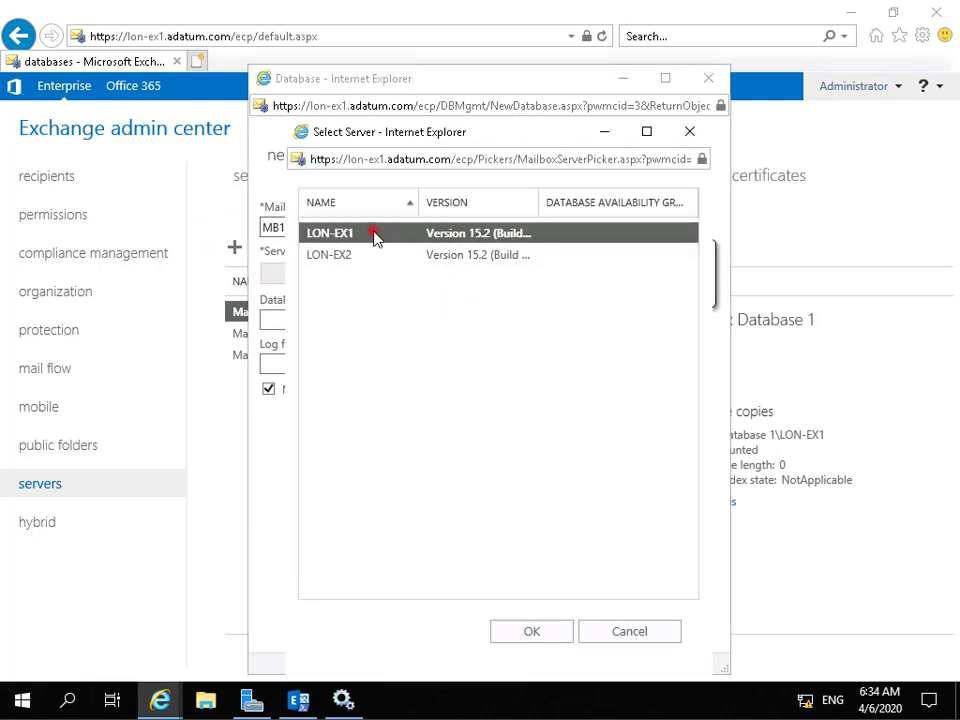
pyautogui.click(553, 630)
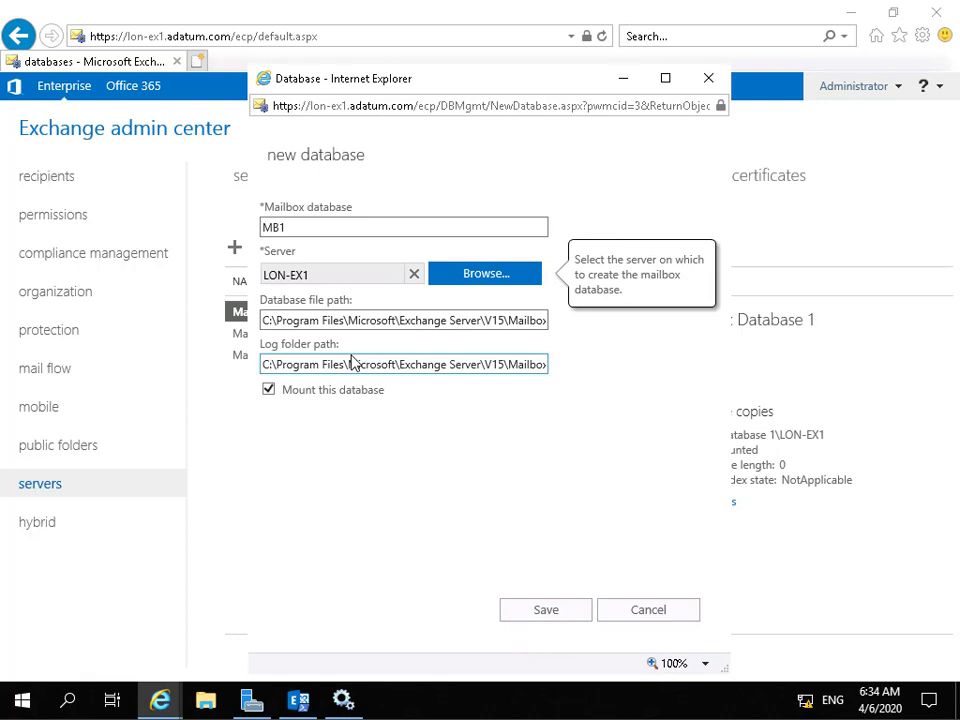
pyautogui.click(523, 614)
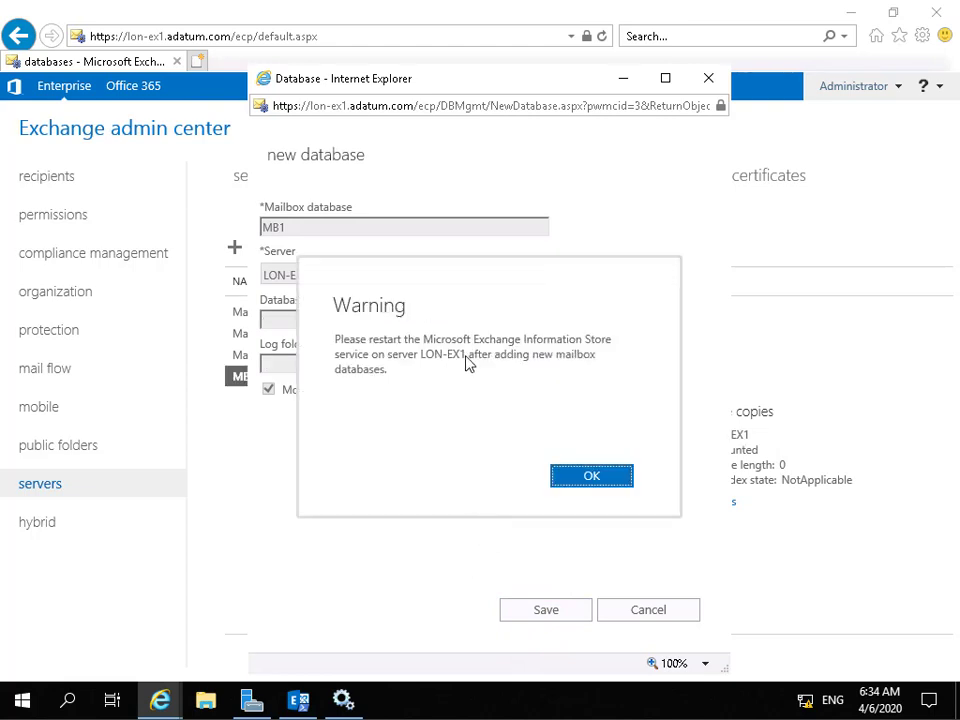
pyautogui.click(590, 475)
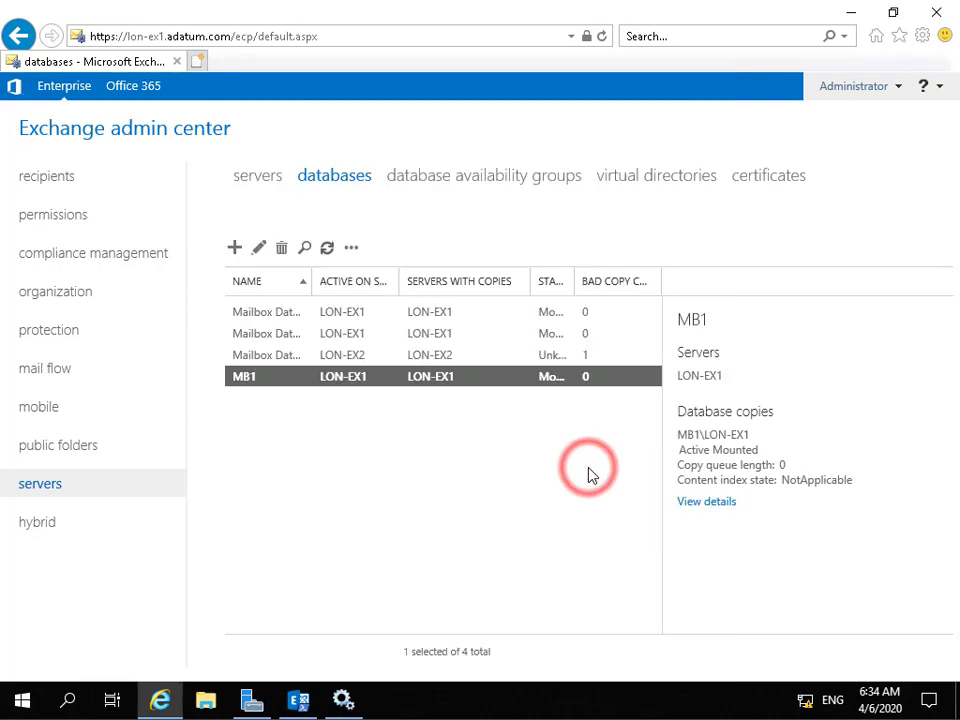
# Restart the Microsoft Exchange Information Store service in the Services console, and minimize the console
pyautogui.click(340, 699)
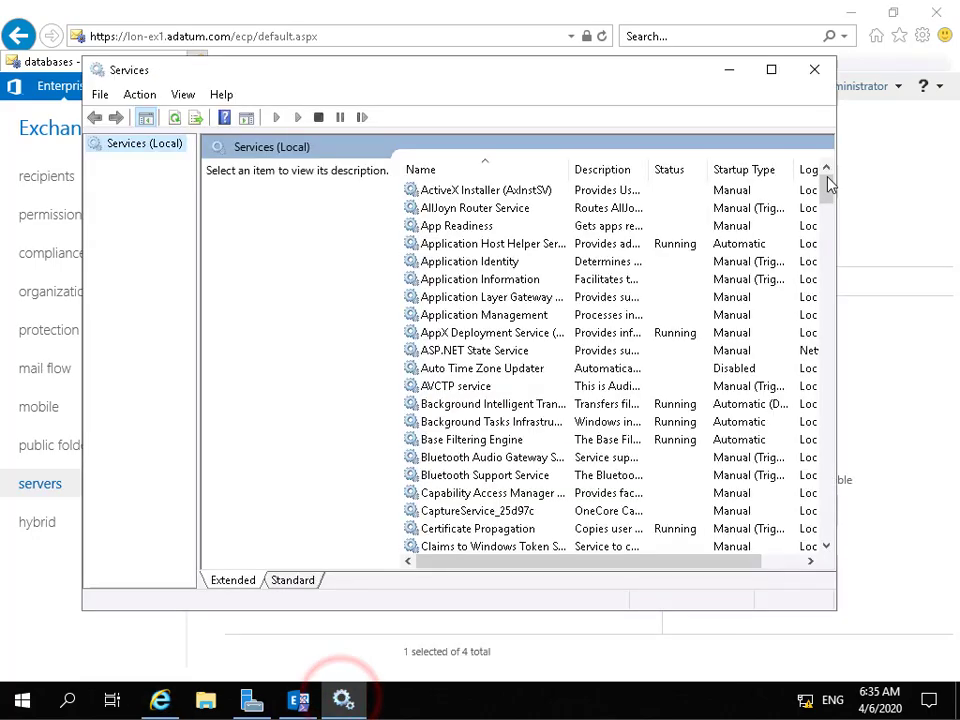
pyautogui.moveTo(827, 188); pyautogui.dragTo(811, 351)
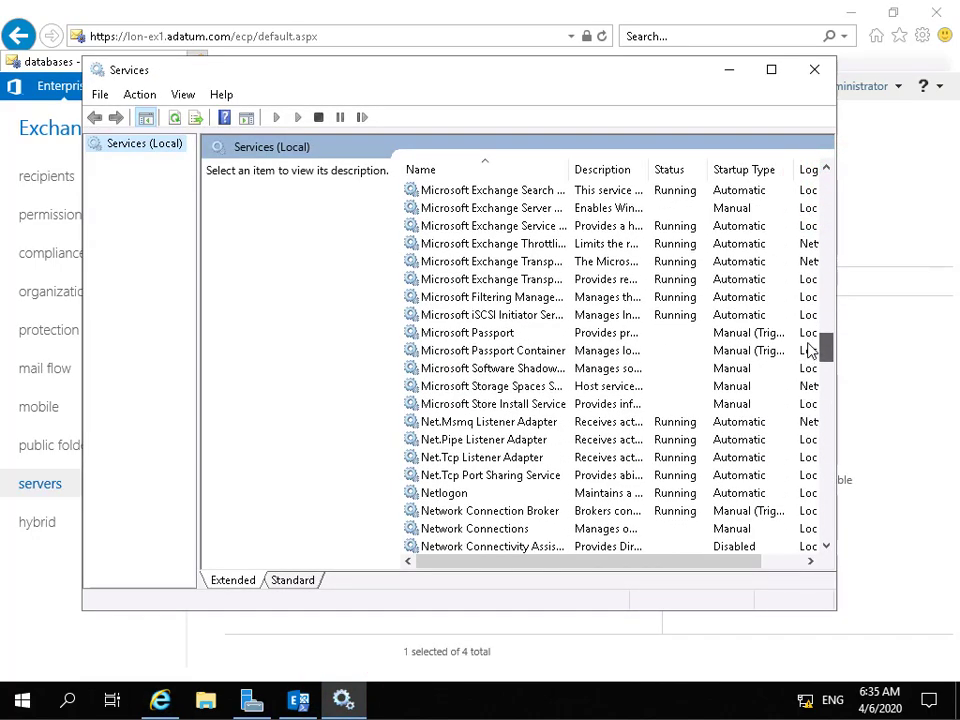
pyautogui.scroll(2, 636, 303)
pyautogui.scroll(2, 634, 302)
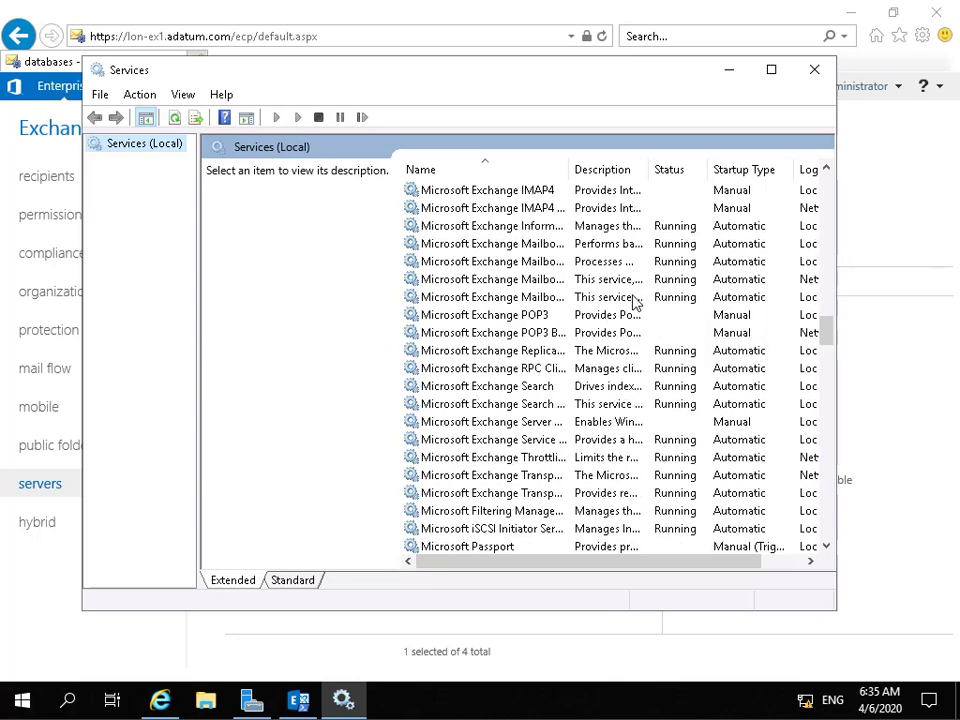
pyautogui.scroll(2, 590, 312)
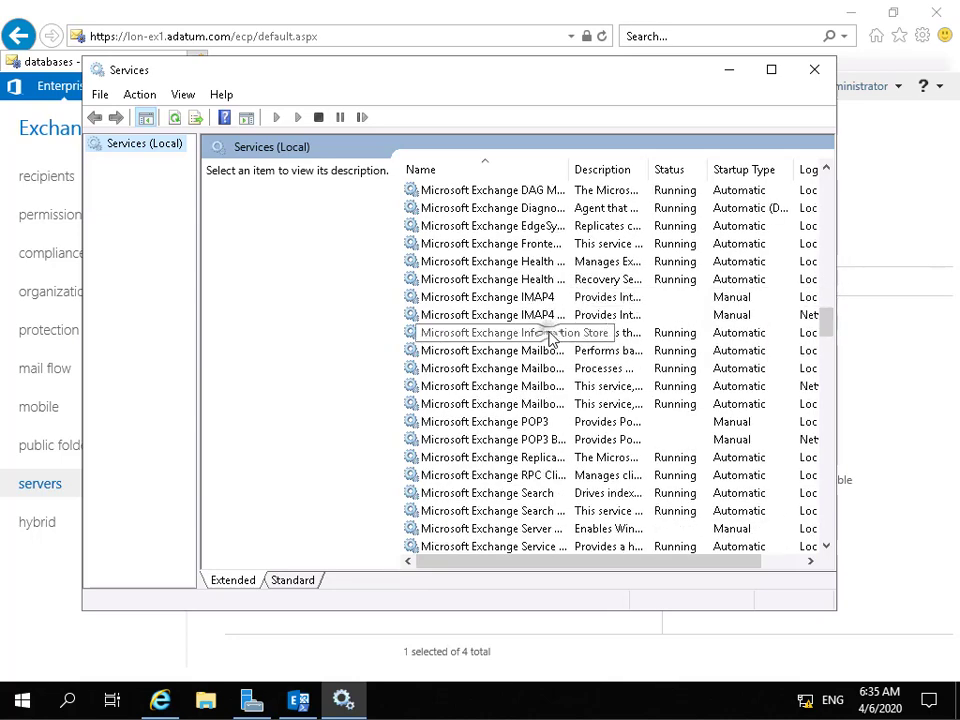
pyautogui.rightClick(552, 335)
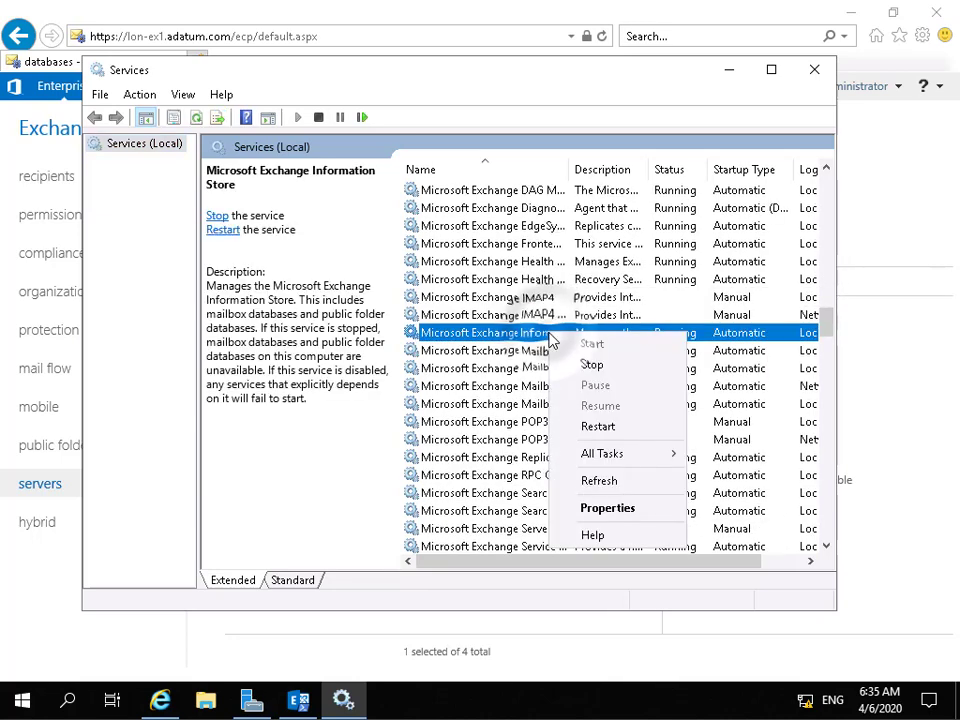
pyautogui.click(608, 427)
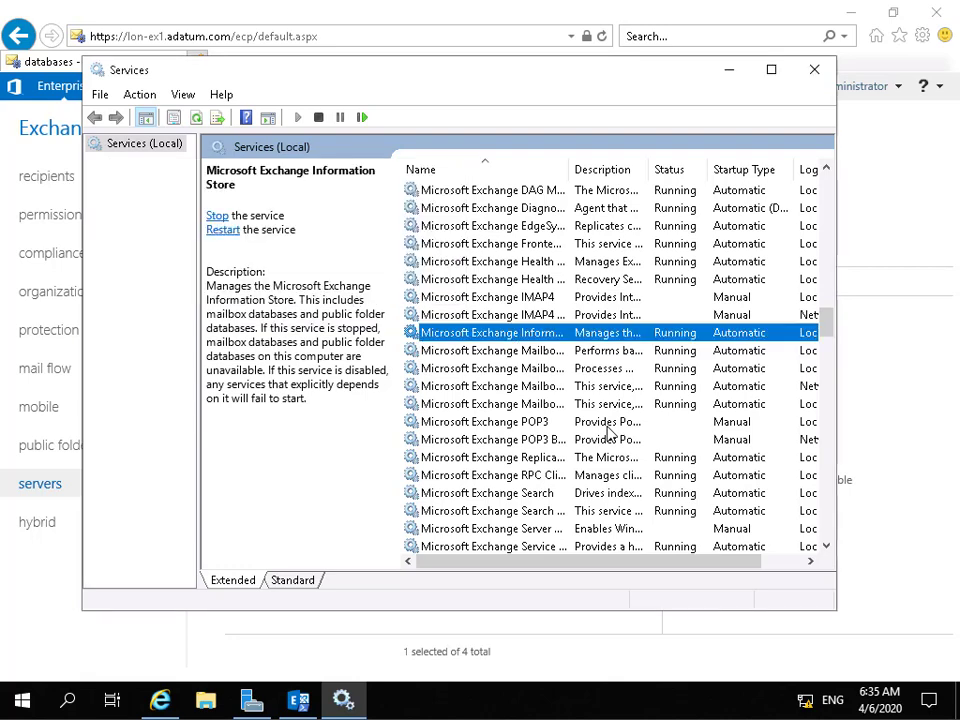
pyautogui.click(729, 72)
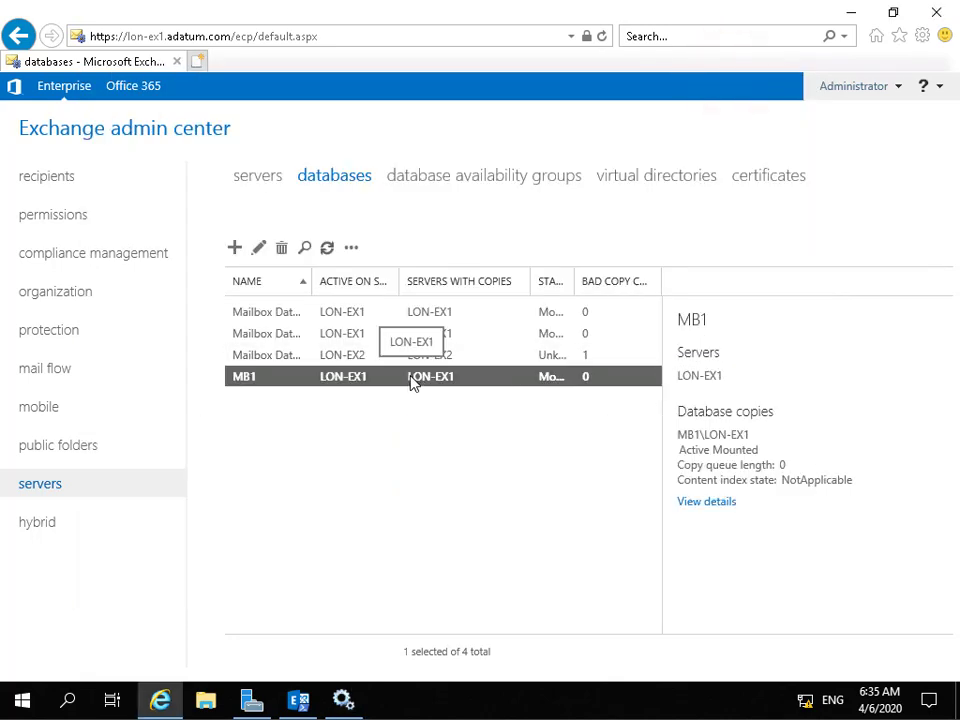
# Open the properties of the MB1 database and review its general and maintenance settings
pyautogui.click(261, 248)
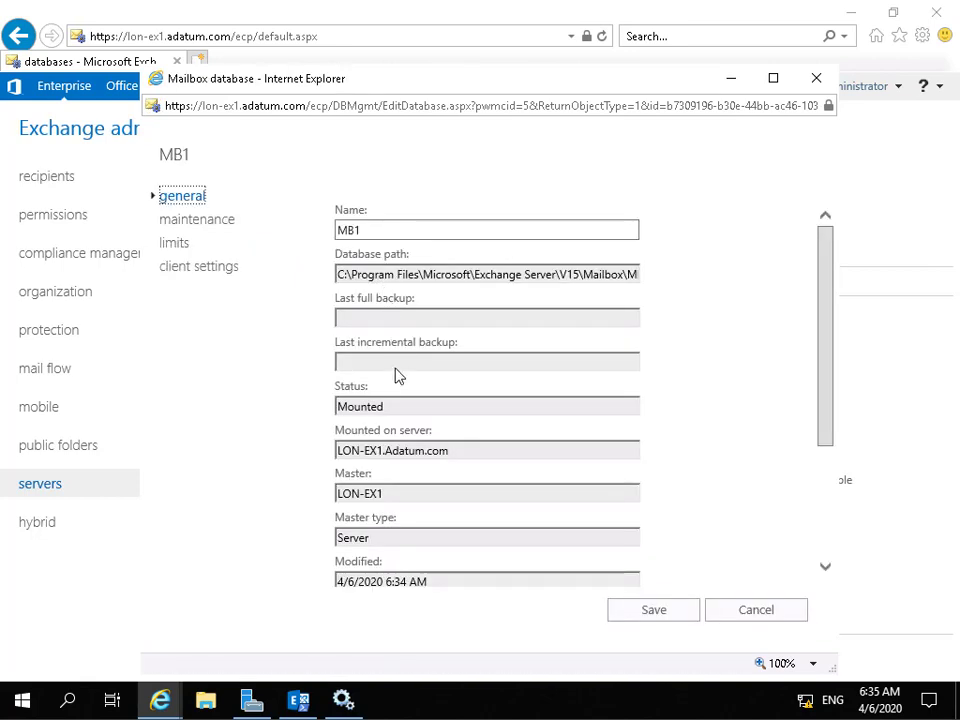
pyautogui.click(212, 220)
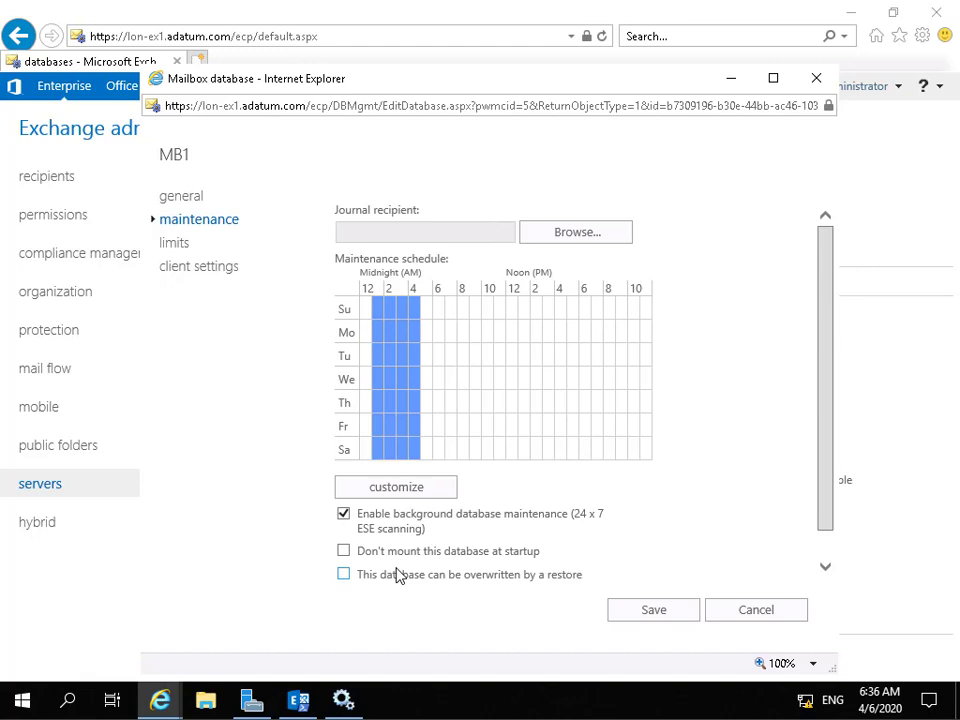
pyautogui.moveTo(820, 515); pyautogui.dragTo(825, 553)
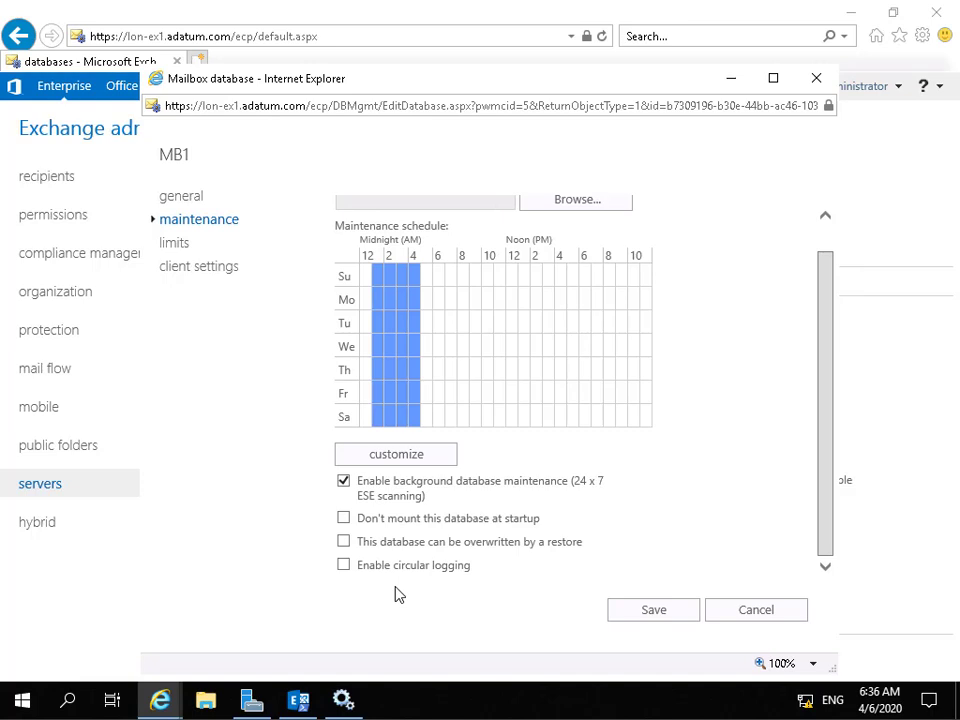
# Set MB1's mailbox limits to warn at 0.9 GB, prohibit send at 1 GB, and prohibit send and receive at 1.3 GB
pyautogui.click(172, 244)
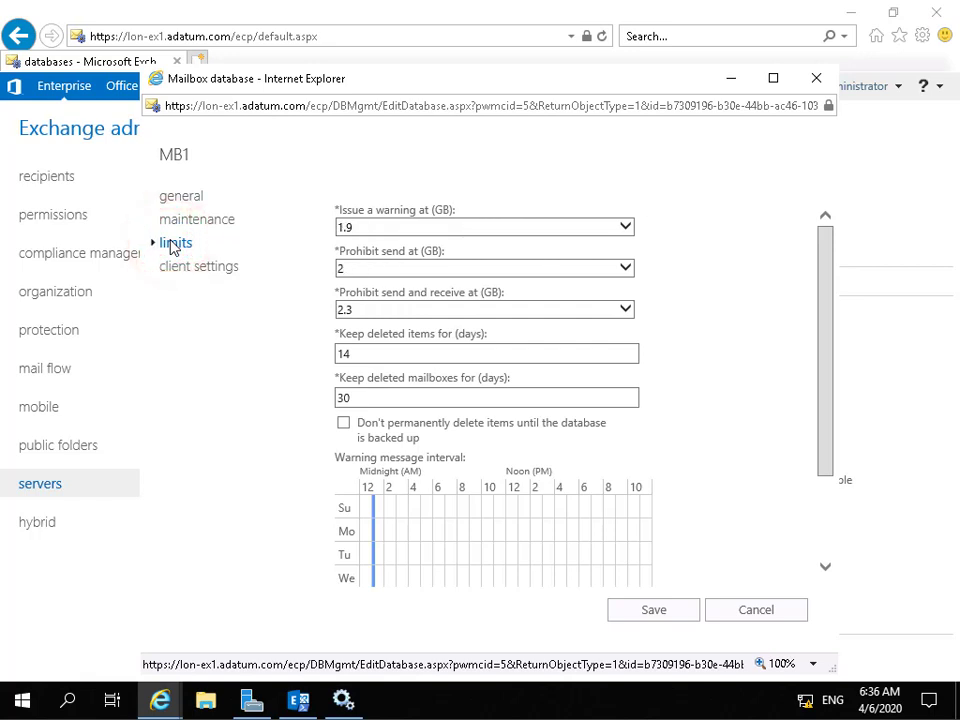
pyautogui.click(341, 229)
pyautogui.press('BackSpace')
pyautogui.write('0')
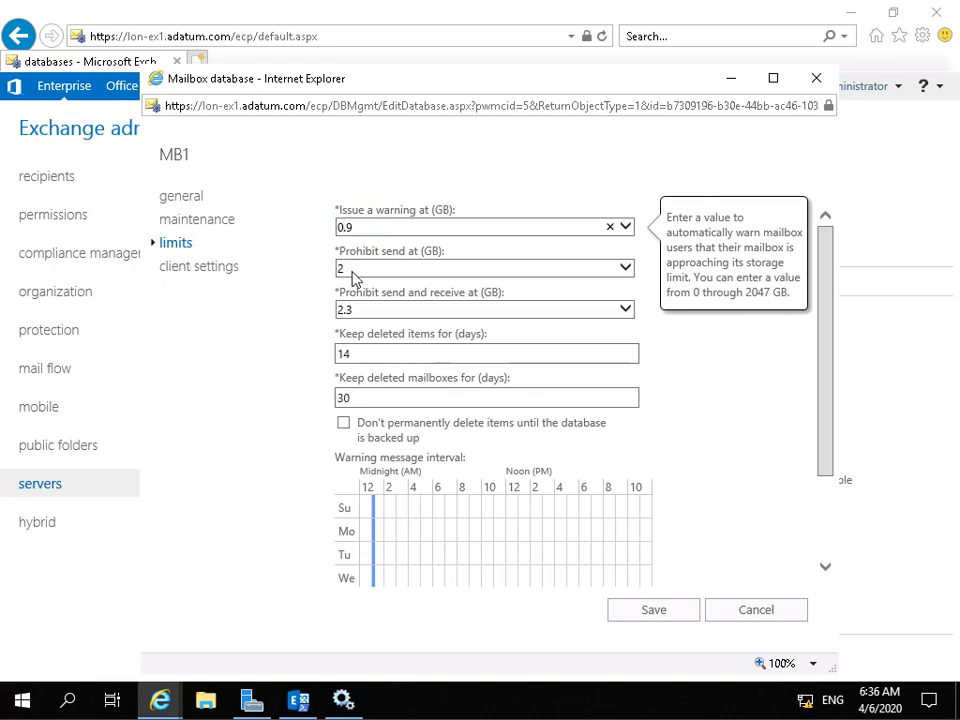
pyautogui.doubleClick(342, 268)
pyautogui.write('1')
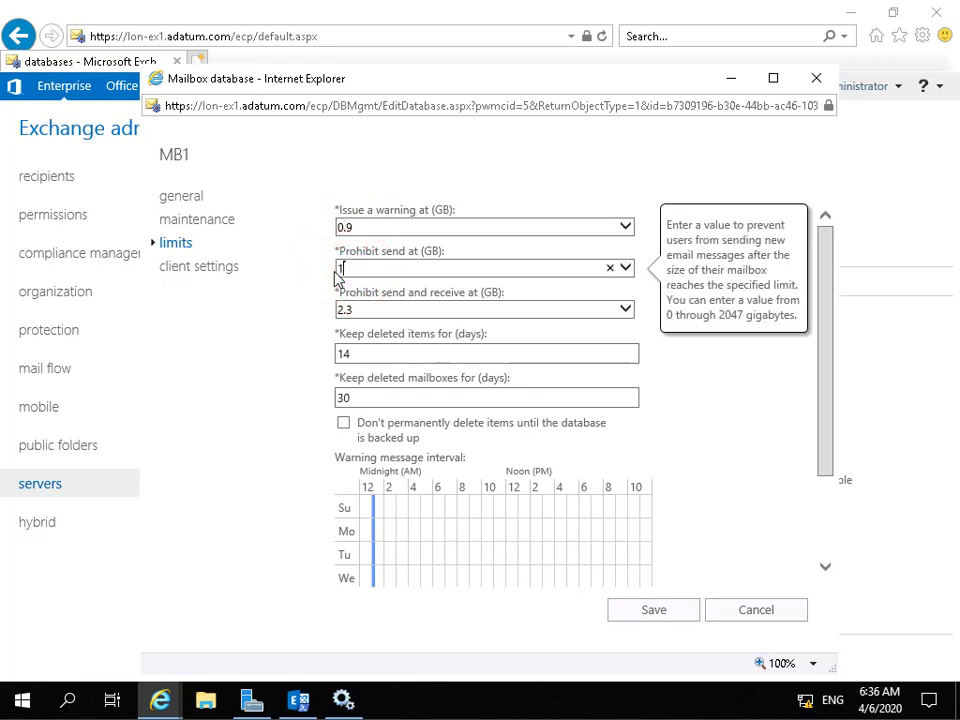
pyautogui.doubleClick(343, 310)
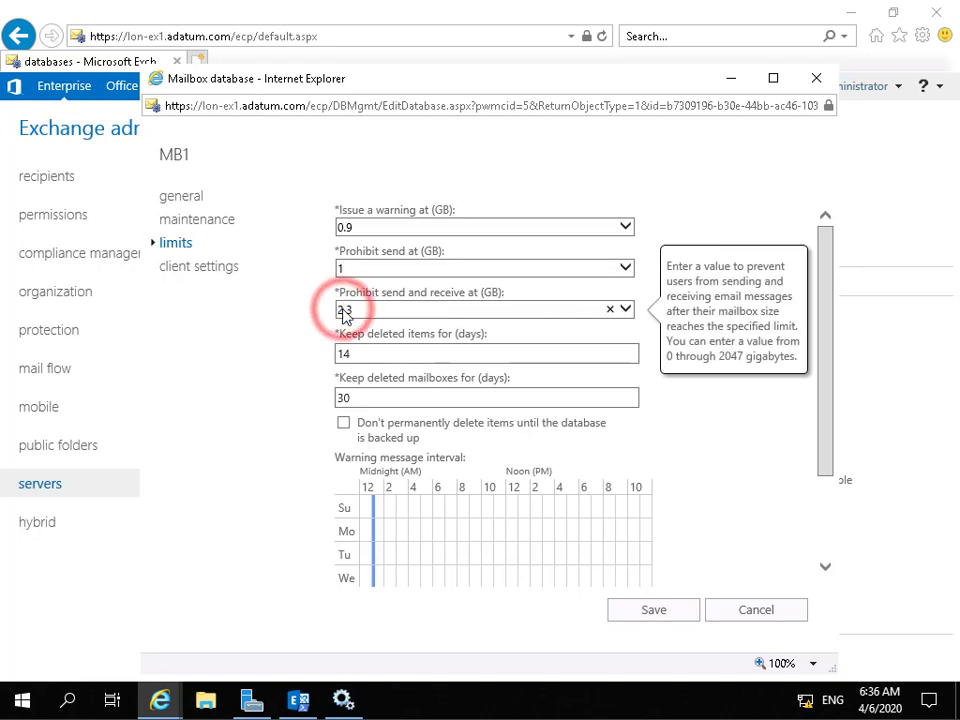
pyautogui.write('1')
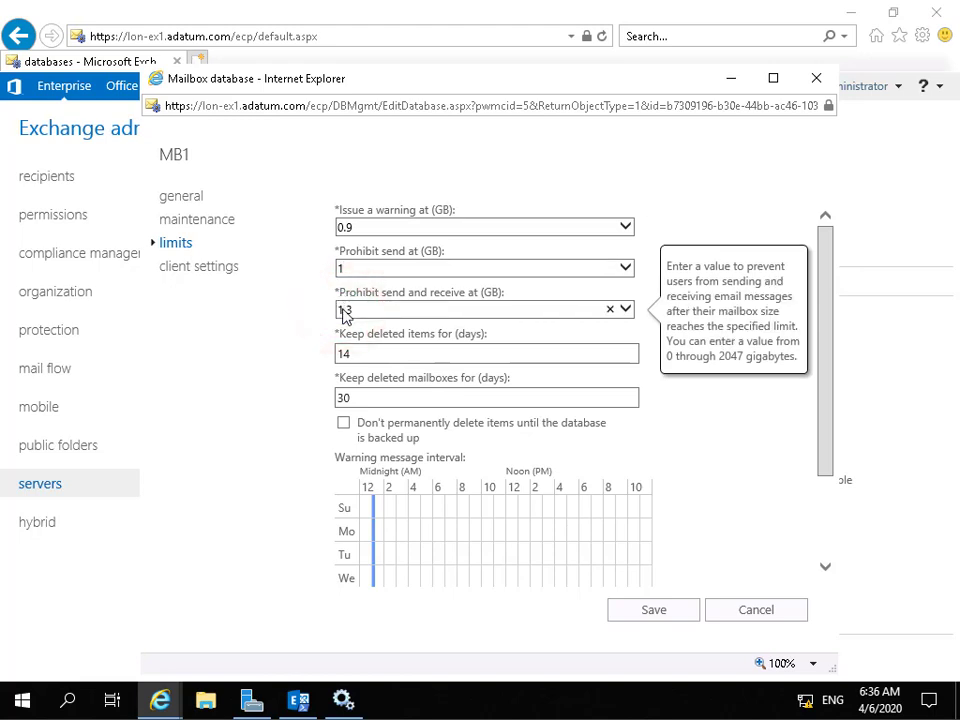
# Set MB1 to keep deleted items for 30 days, check its client settings, and save the database properties
pyautogui.click(408, 358)
pyautogui.hotkey('ctrl', 'a')
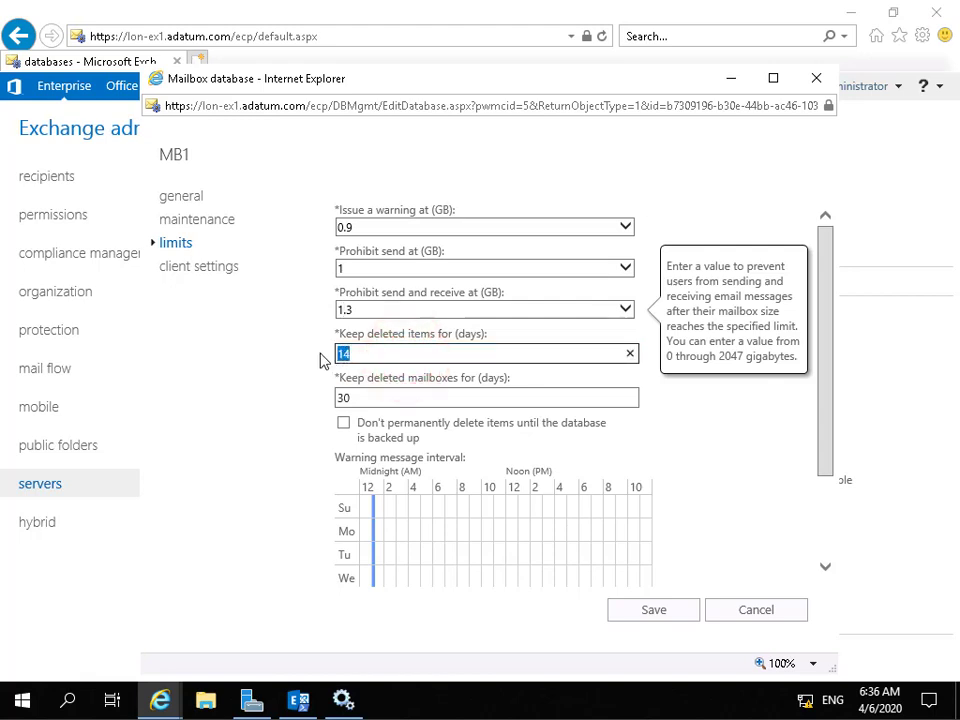
pyautogui.write('30')
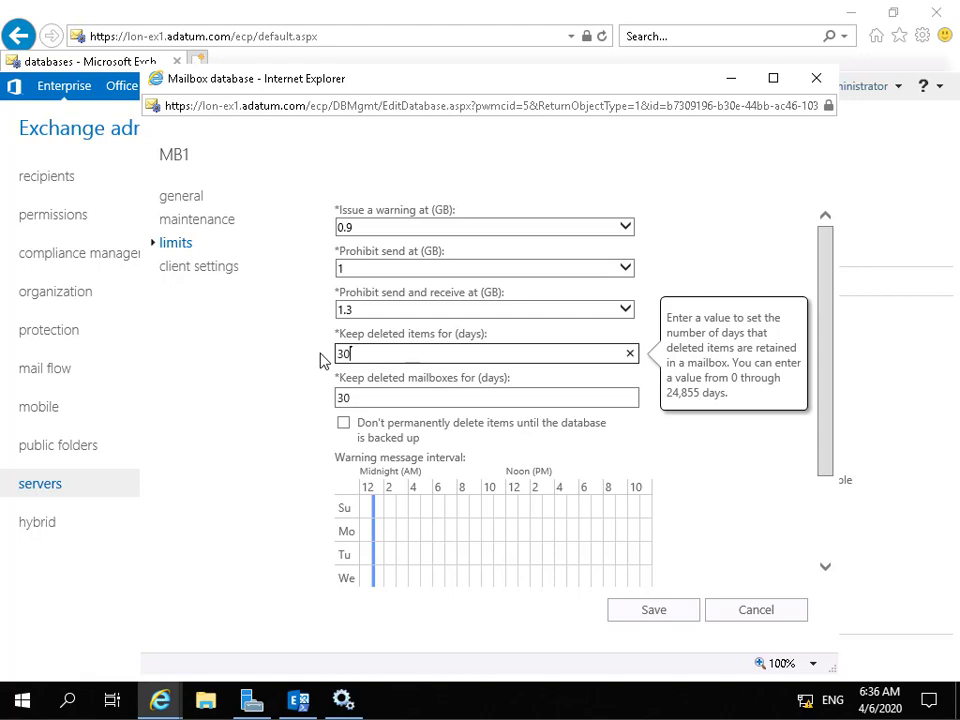
pyautogui.click(361, 398)
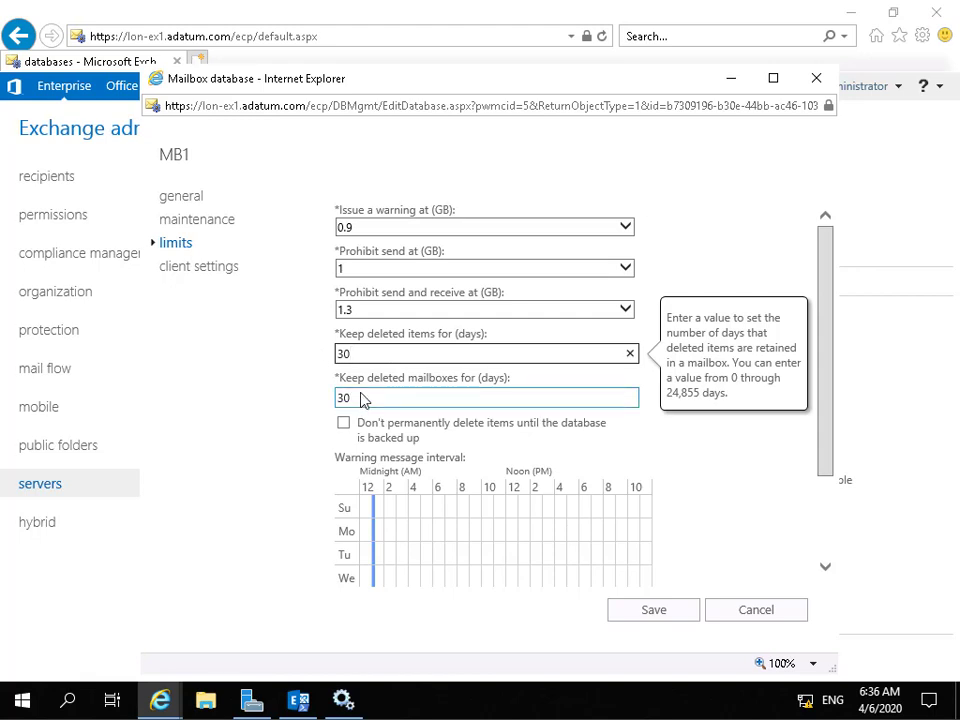
pyautogui.hotkey('shift', 'Tab')
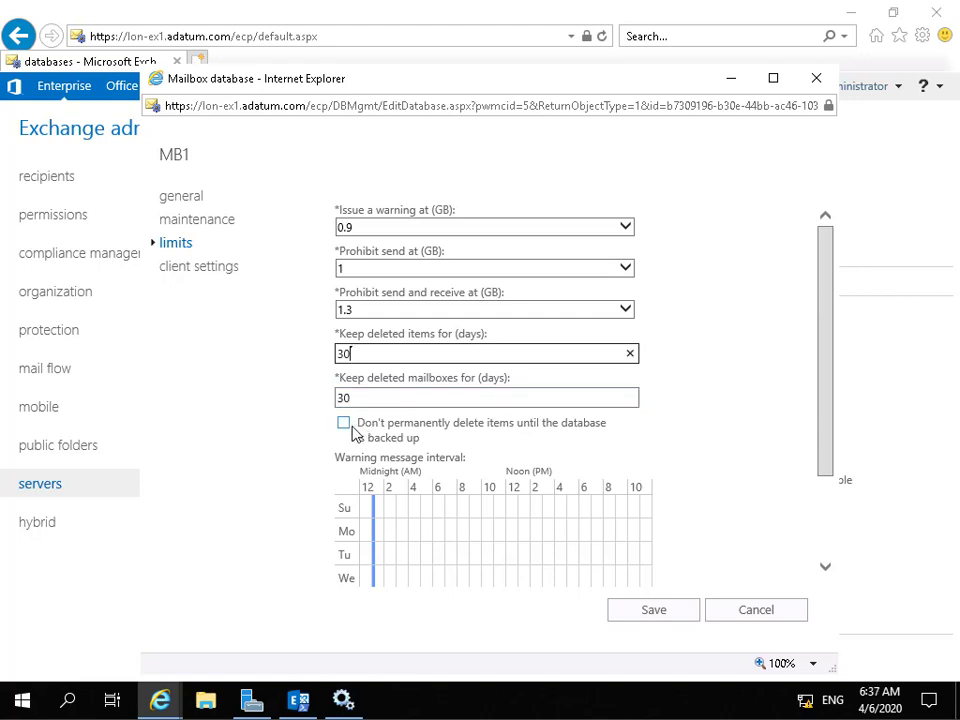
pyautogui.scroll(-2, 352, 432)
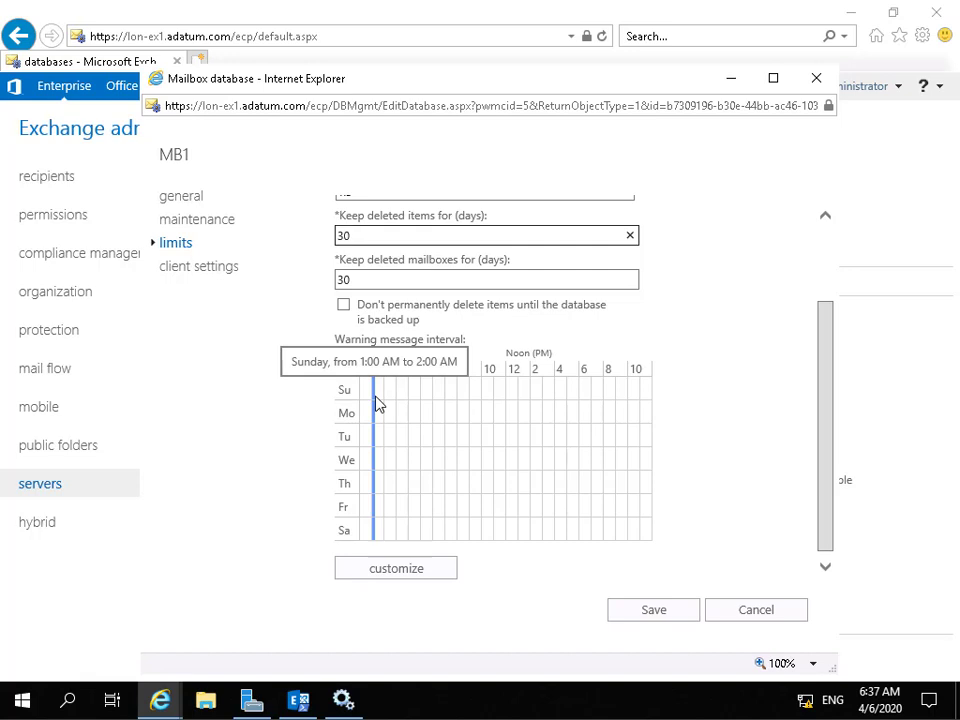
pyautogui.click(208, 276)
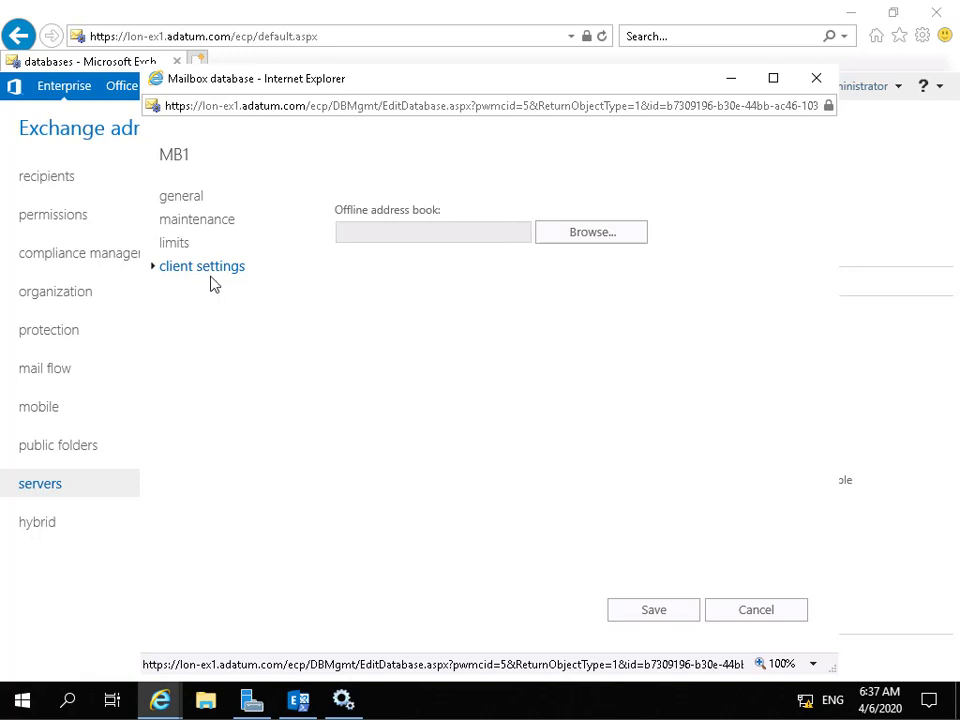
pyautogui.click(653, 610)
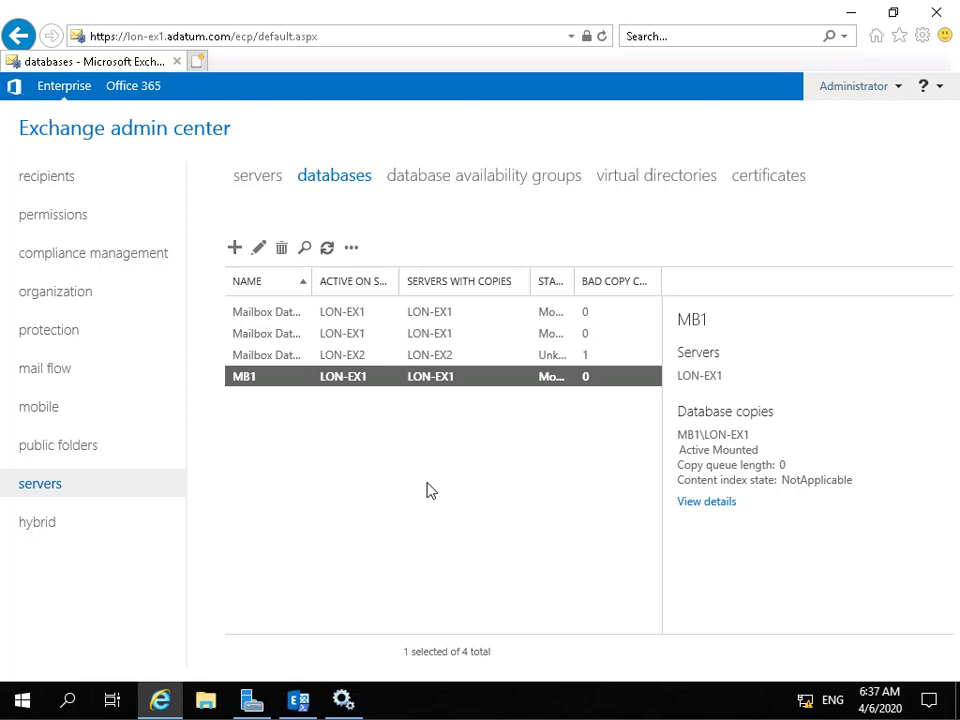
# Switch to the Exchange Management Shell and list the mailbox databases with Get-MailboxDatabase
pyautogui.click(298, 700)
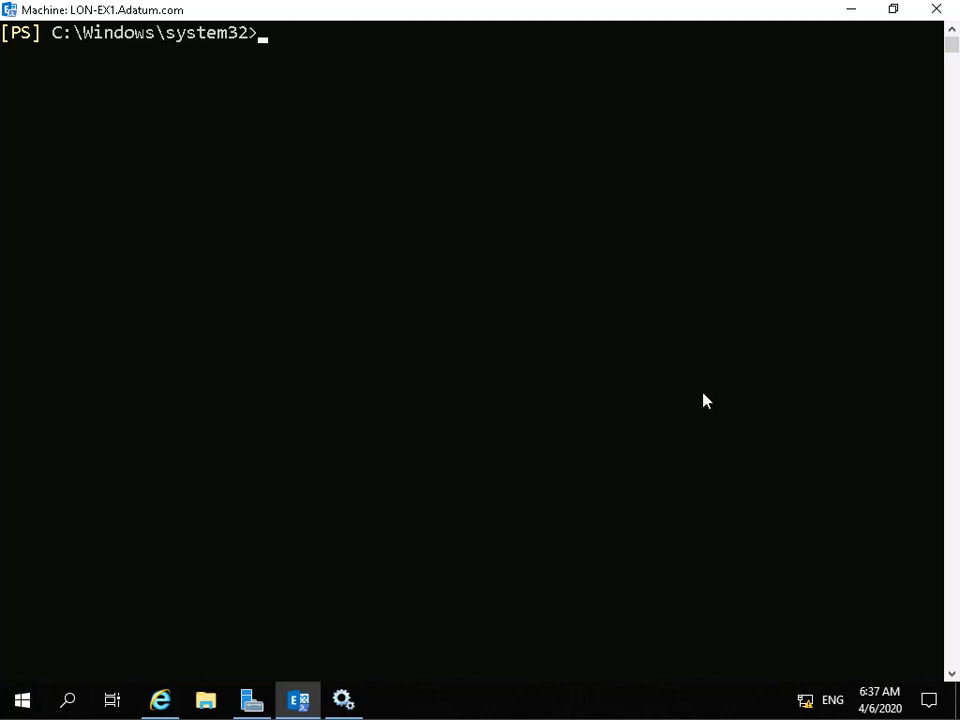
pyautogui.write('Get-MailboxDatabase')
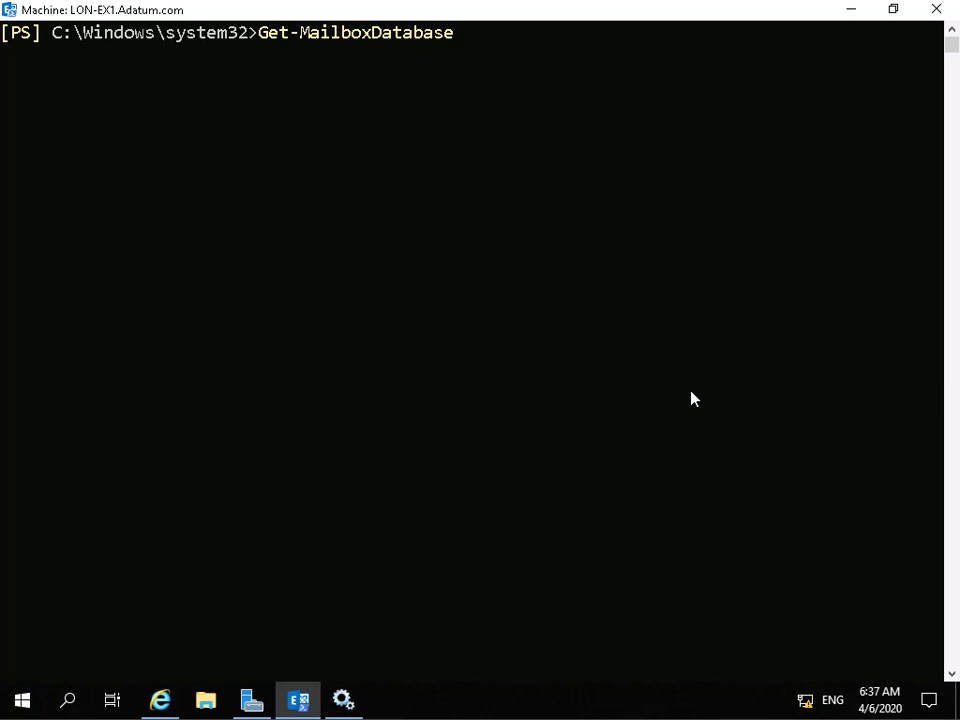
pyautogui.click(691, 398)
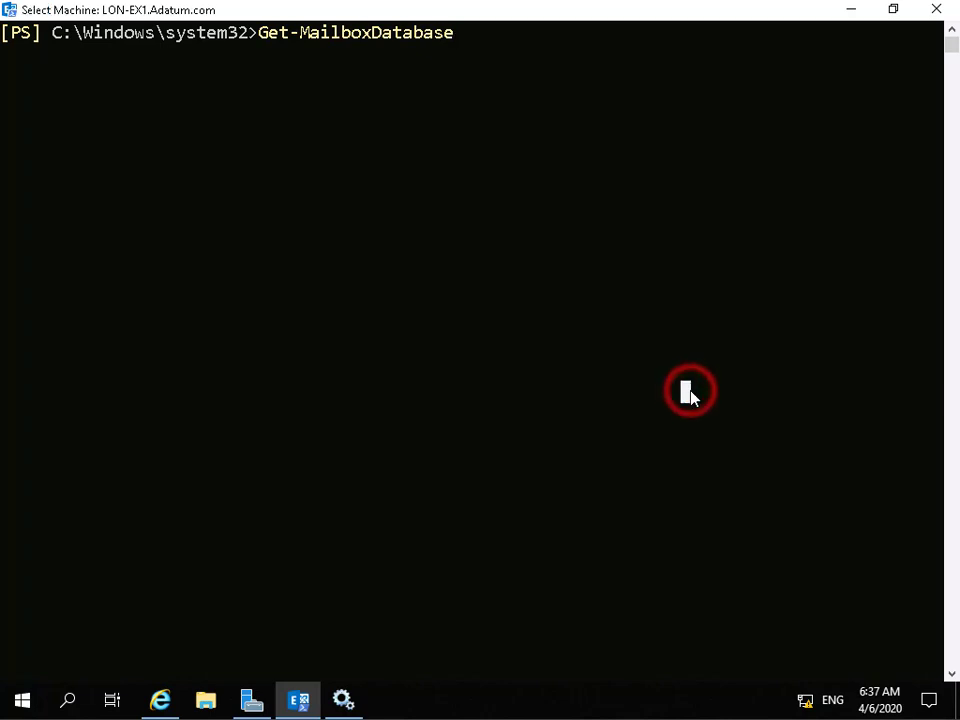
pyautogui.press('Return')
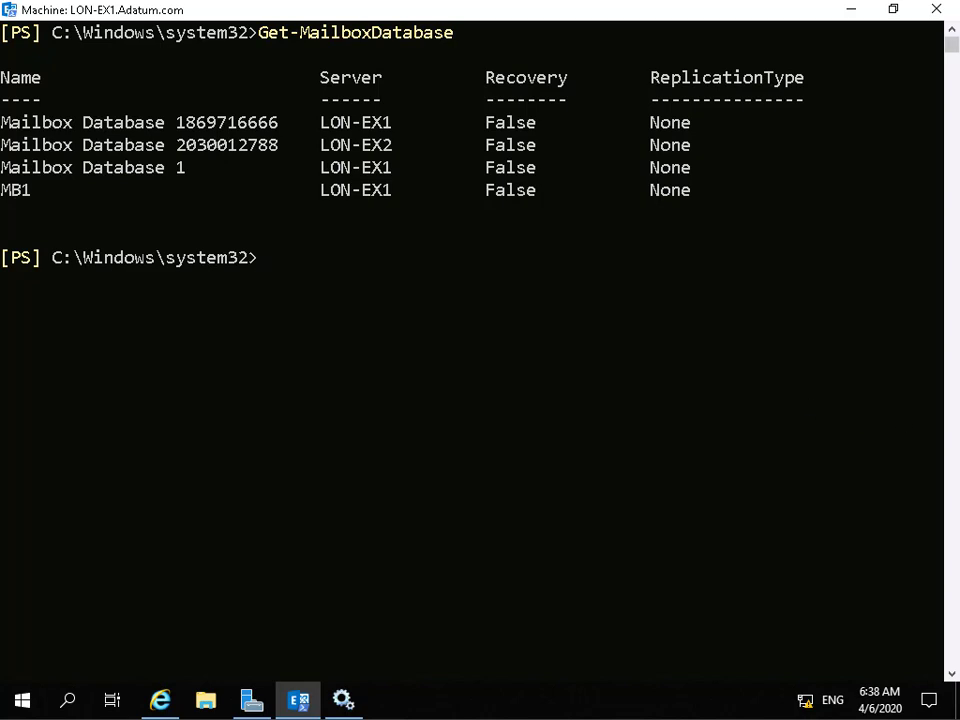
# Move MB1's database file to E:\DB1\DB1.edb and its log folder to G:\Logs\DB1 with Move-DatabasePath, accepting the move and the temporary dismount
pyautogui.write('Move-DatabasePath -Identity "MB1" -EdbFilePath E:\\DB1\\DB1.edb -LogFolderPath G:\\Logs\\DB1')
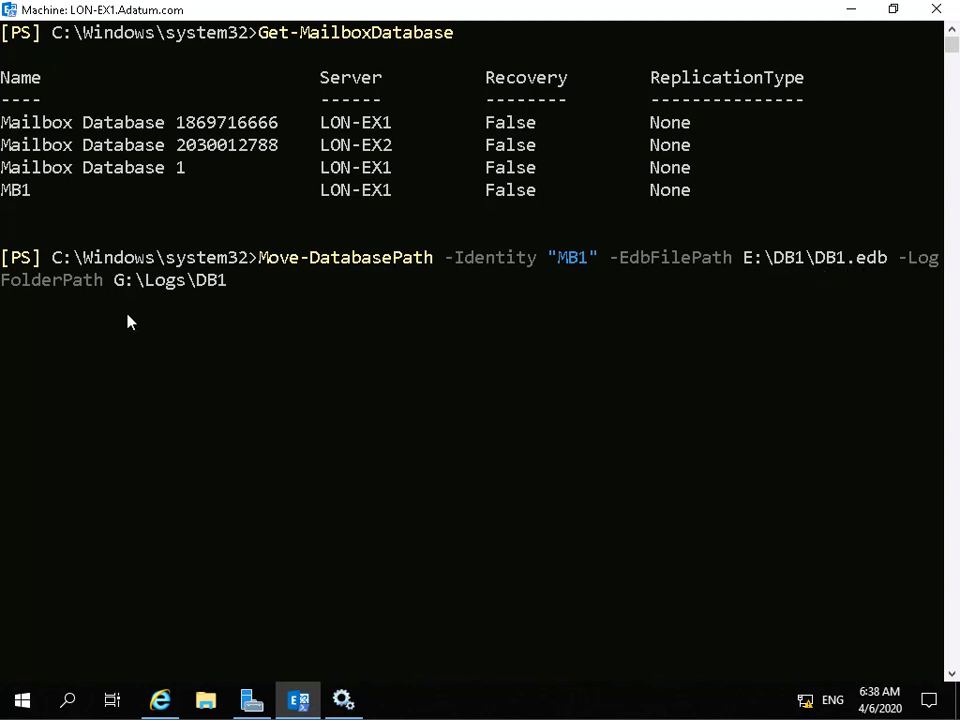
pyautogui.click(274, 310)
pyautogui.press('Return')
pyautogui.press('Return')
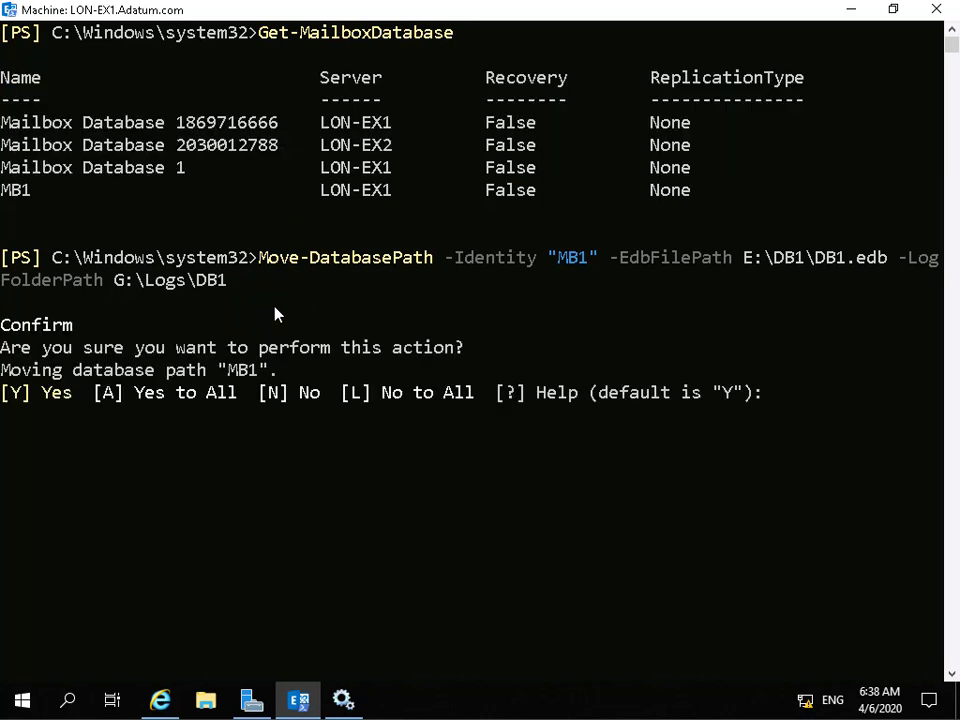
pyautogui.write('y')
pyautogui.press('Return')
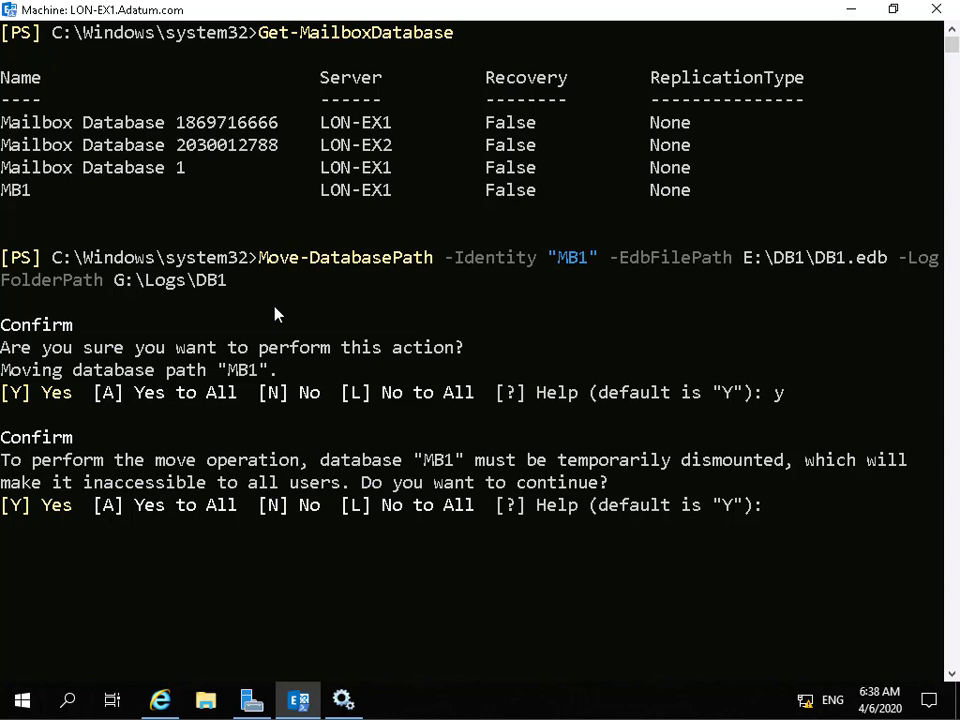
pyautogui.write('y')
pyautogui.press('Return')
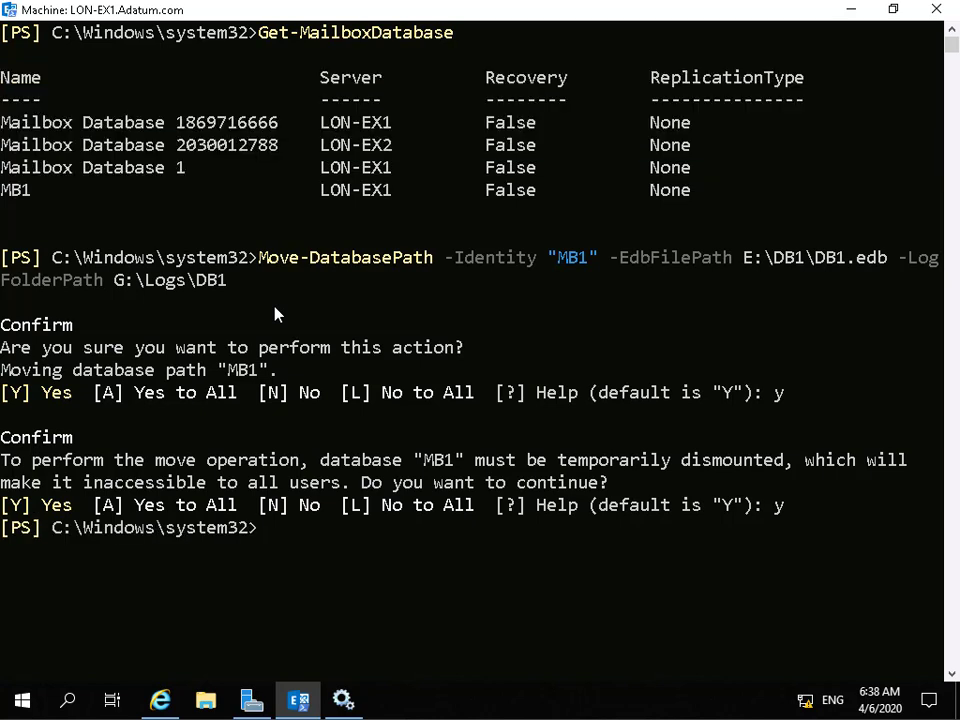
# Open File Explorer, examine the DB1 folder on E:, the F: drive and the Logs\DB1 folder on G:, and minimize the window
pyautogui.click(205, 700)
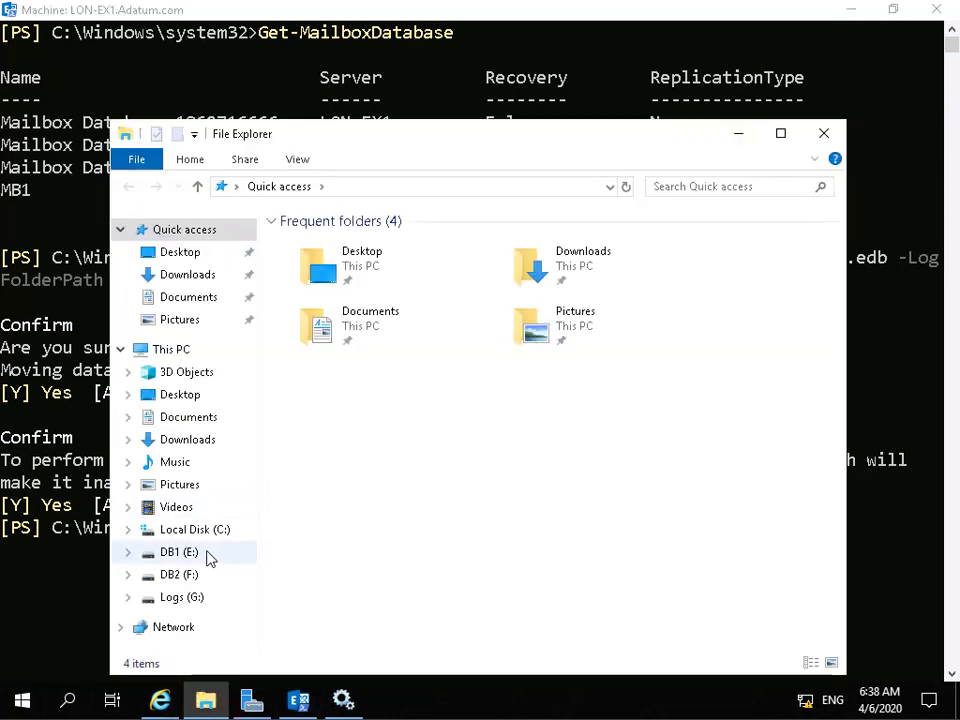
pyautogui.click(206, 553)
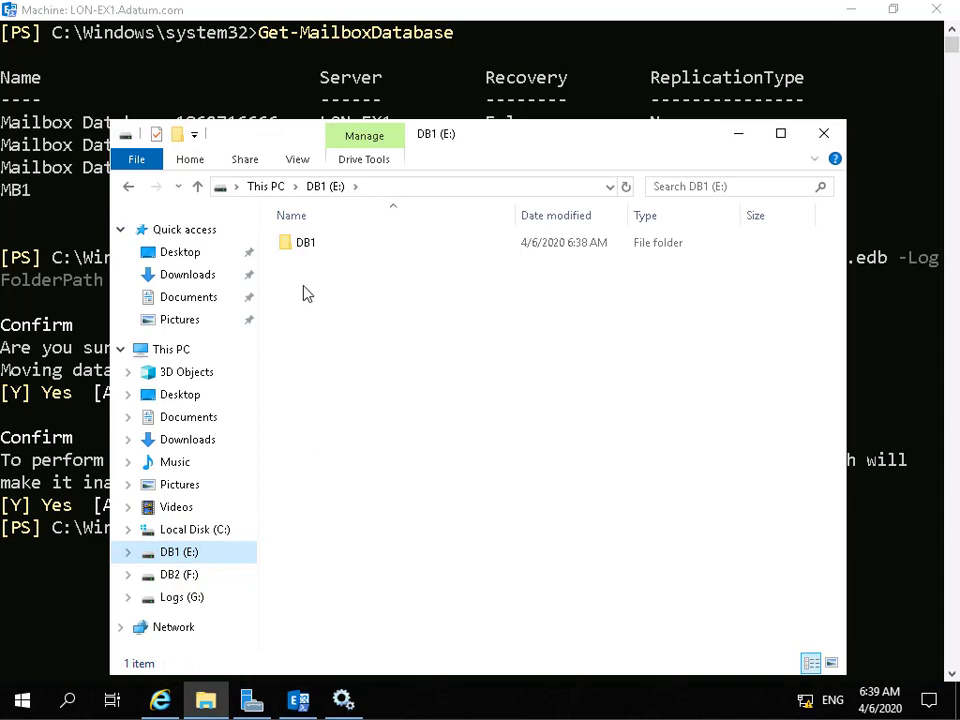
pyautogui.doubleClick(304, 244)
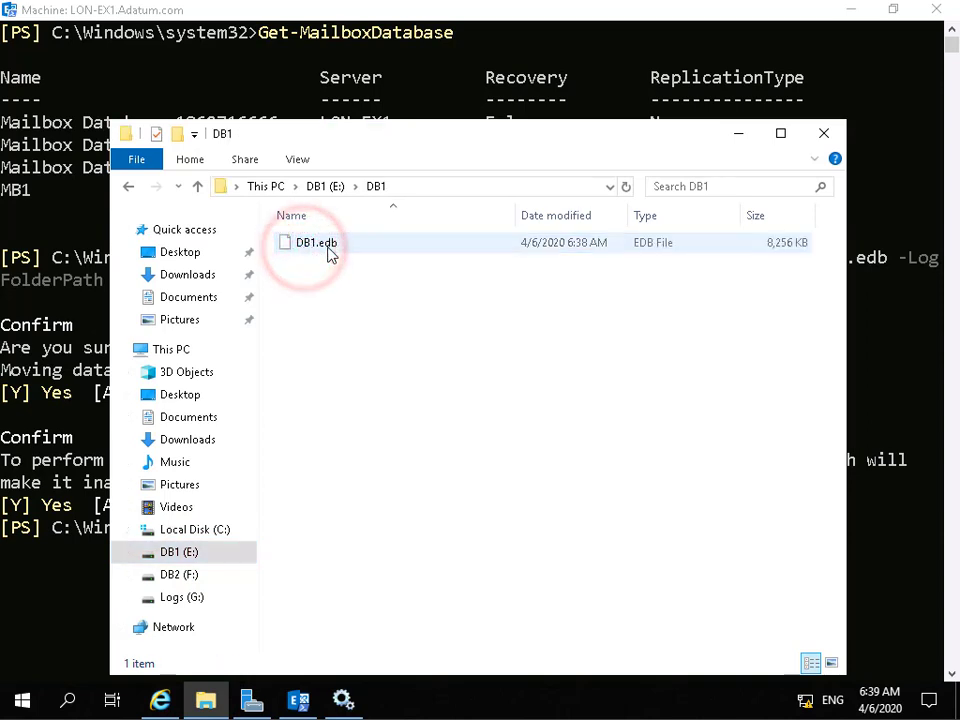
pyautogui.click(183, 577)
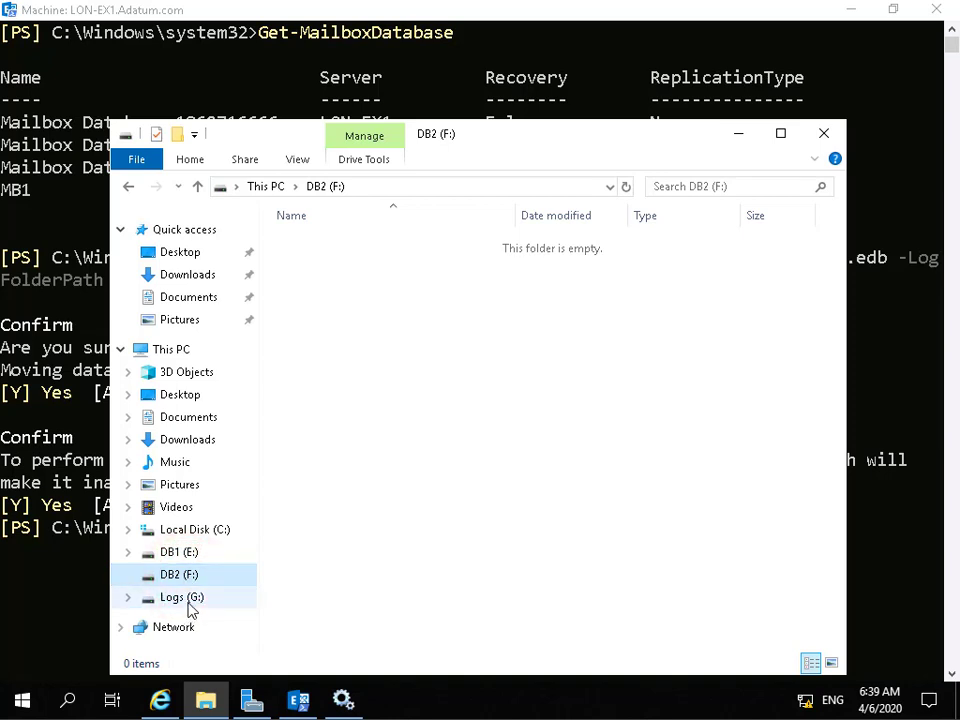
pyautogui.click(187, 600)
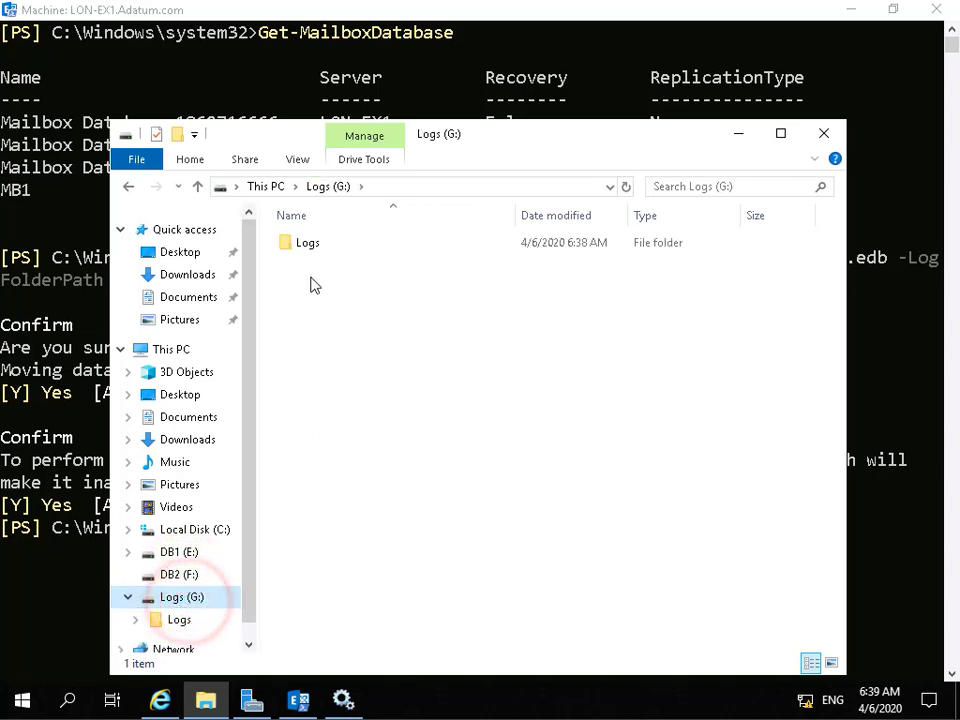
pyautogui.click(306, 245)
pyautogui.doubleClick(306, 245)
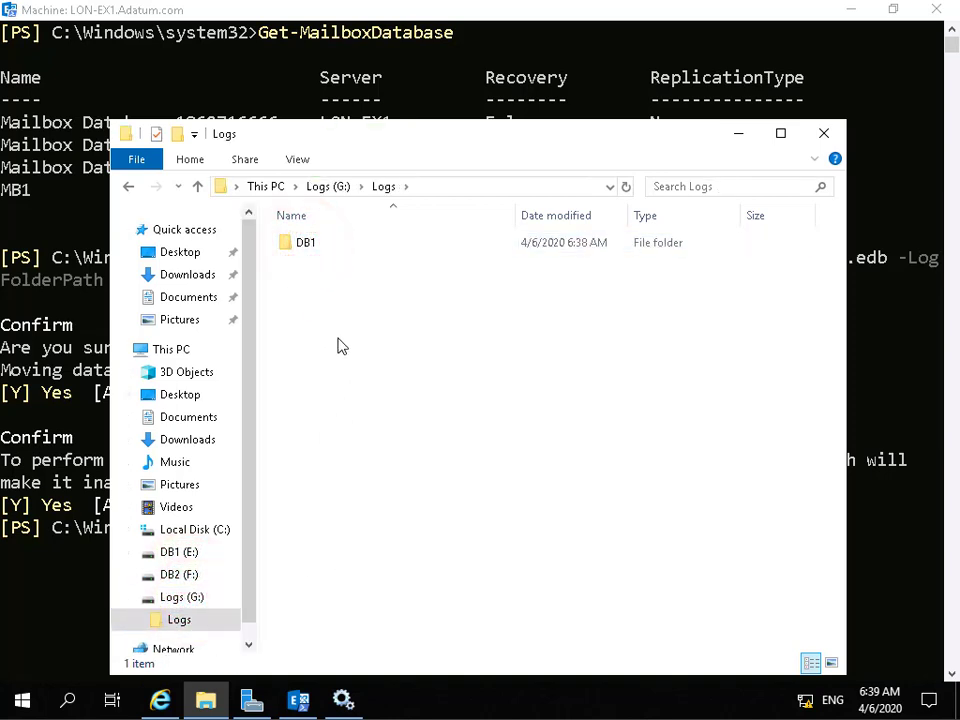
pyautogui.doubleClick(305, 245)
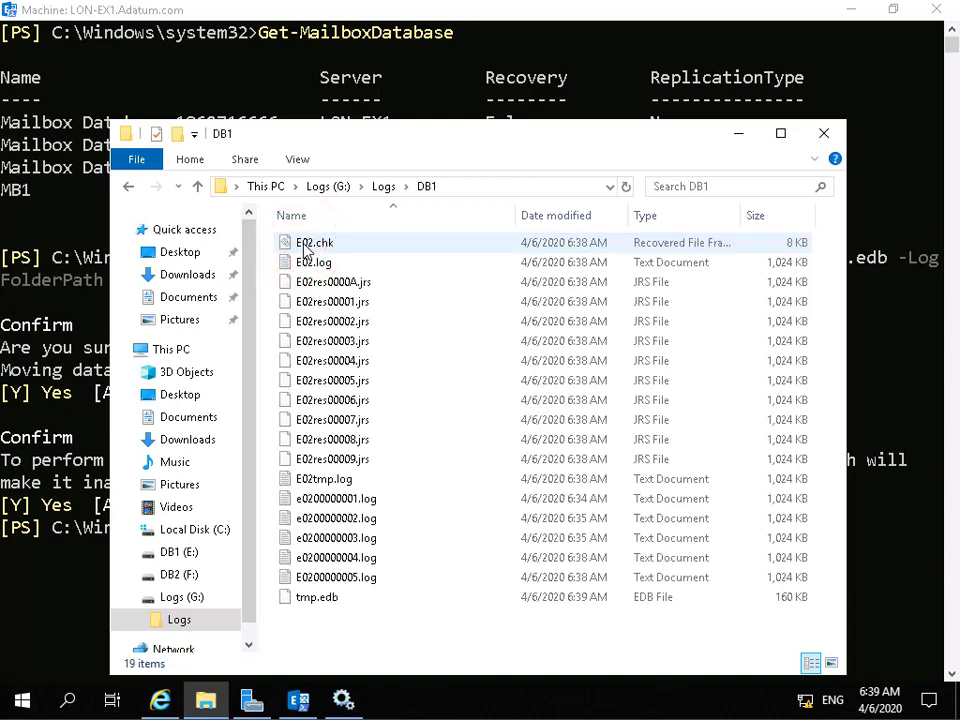
pyautogui.click(738, 136)
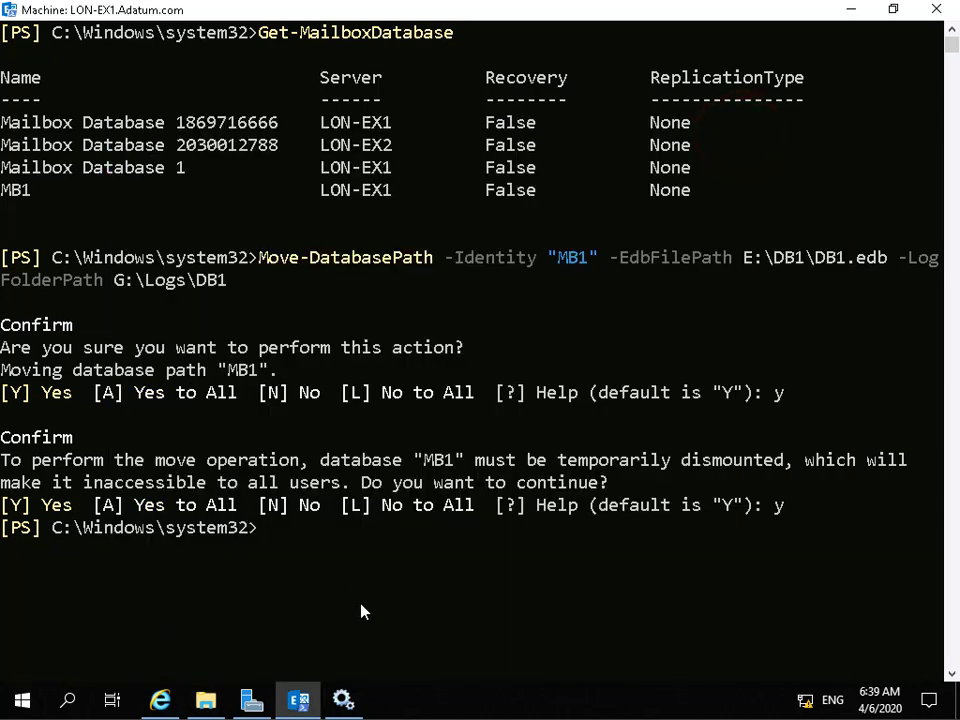
# Switch to the Exchange admin center and start a new mailbox database named MB2 on server LON-EX1
pyautogui.click(160, 700)
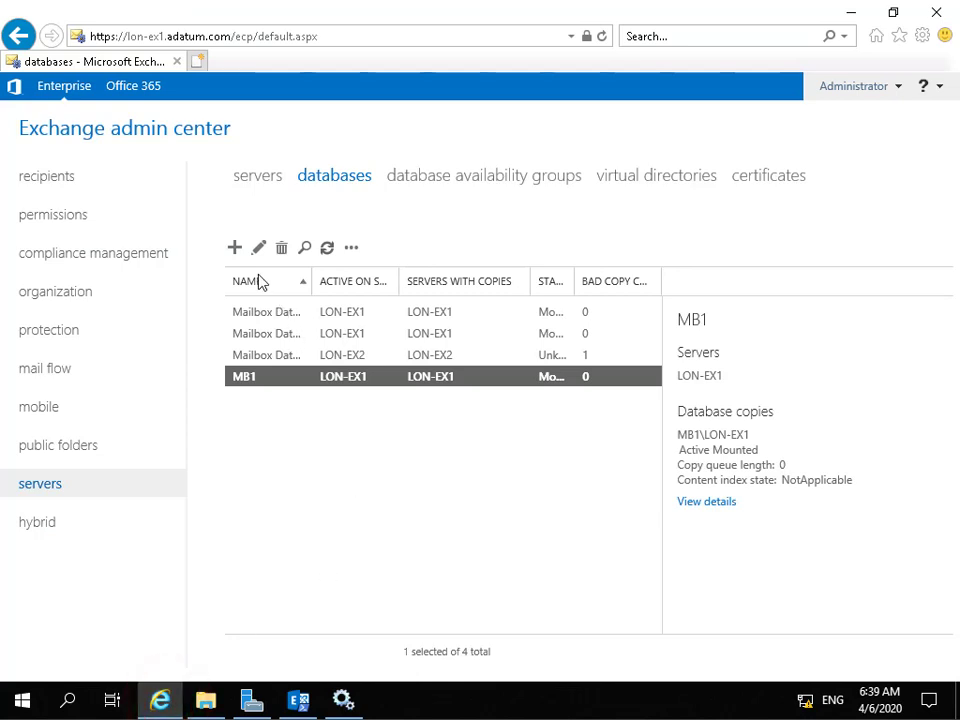
pyautogui.click(236, 248)
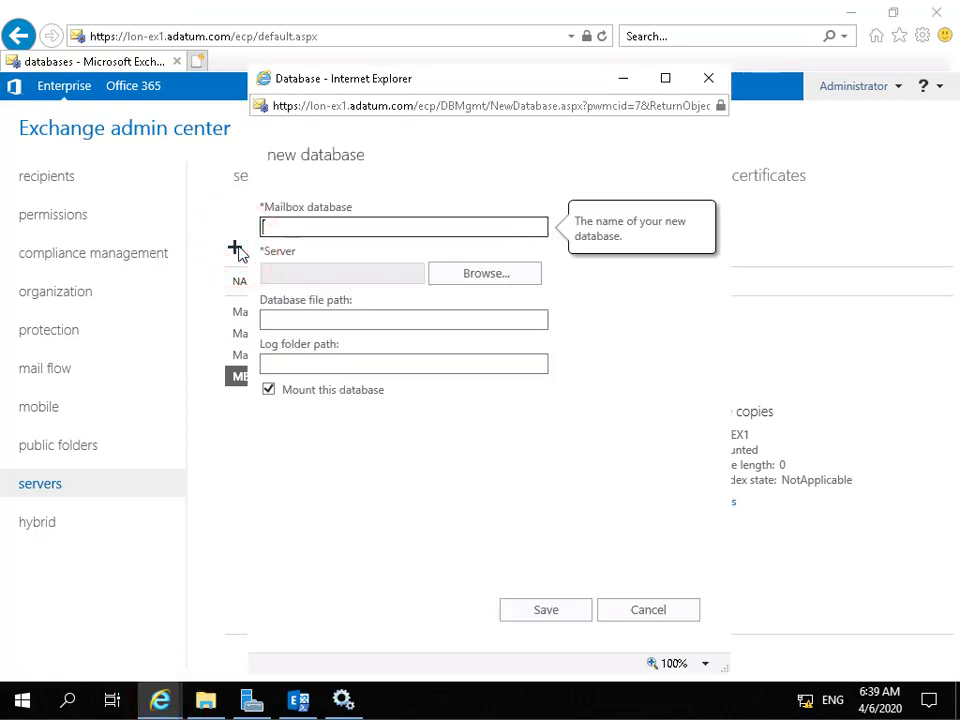
pyautogui.write('MB2')
pyautogui.click(461, 280)
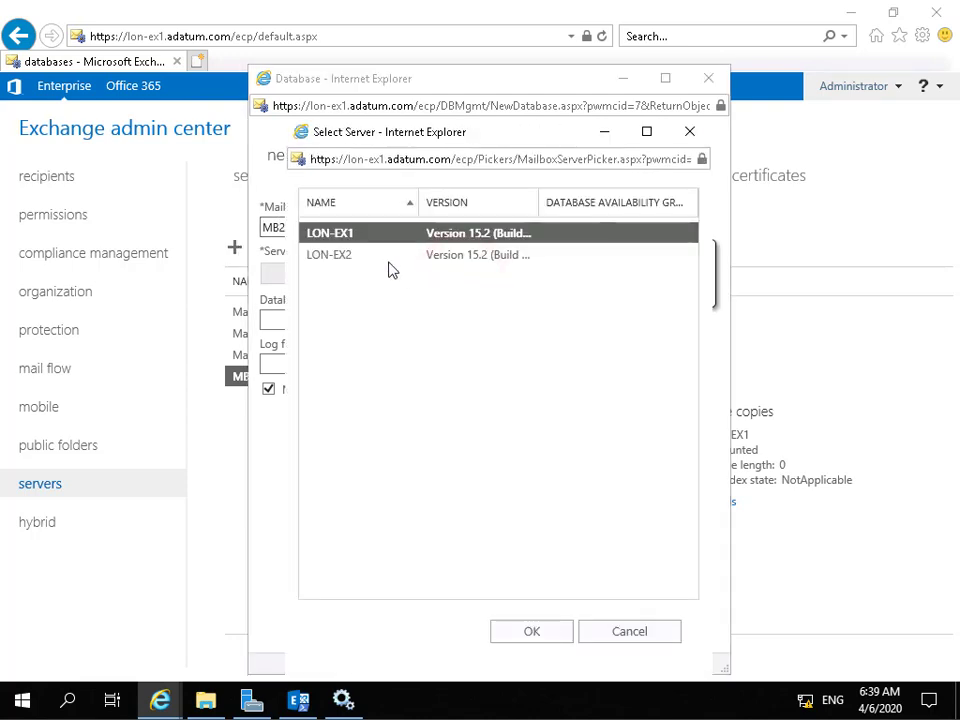
pyautogui.click(355, 233)
pyautogui.click(538, 632)
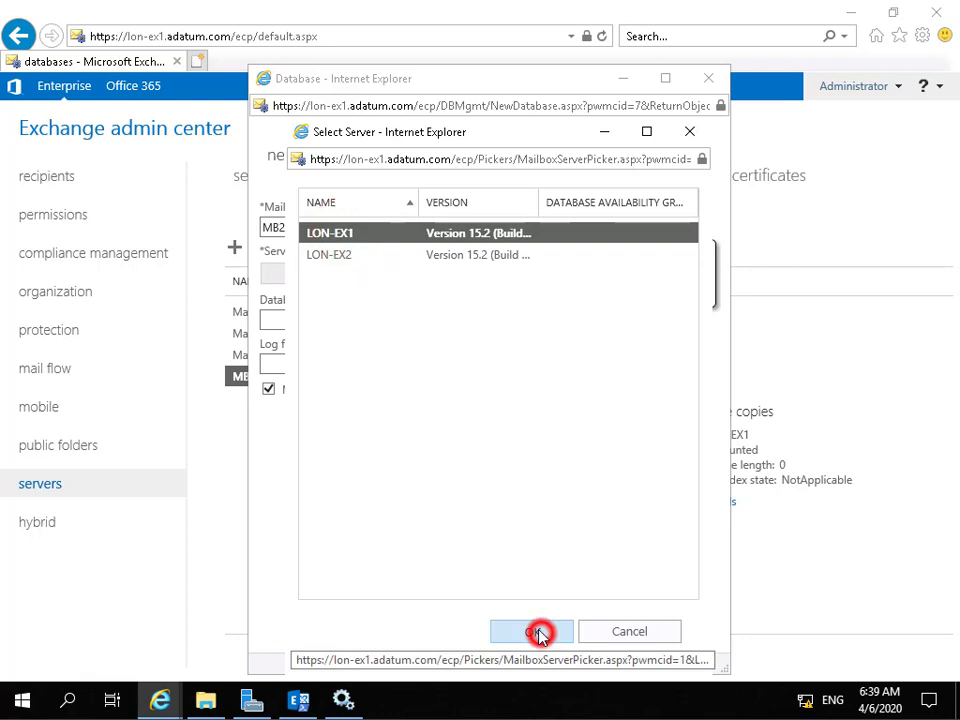
# Set MB2's database file path to F:\DB2\DB2.edb and log folder path to G:\Logs\DB2, and save the new database
pyautogui.click(336, 321)
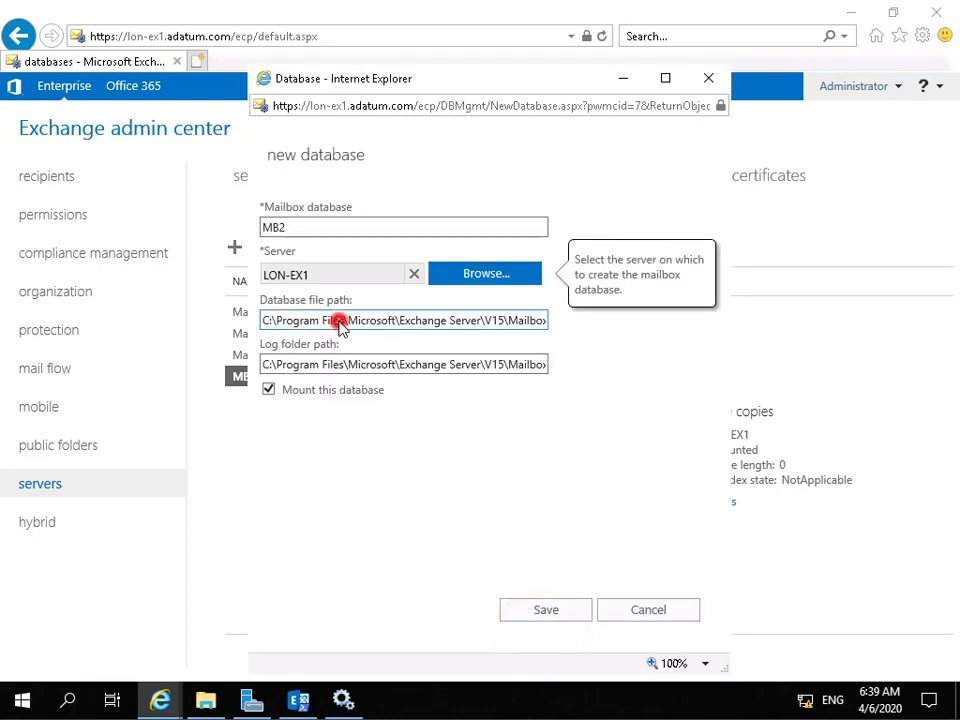
pyautogui.click(539, 320)
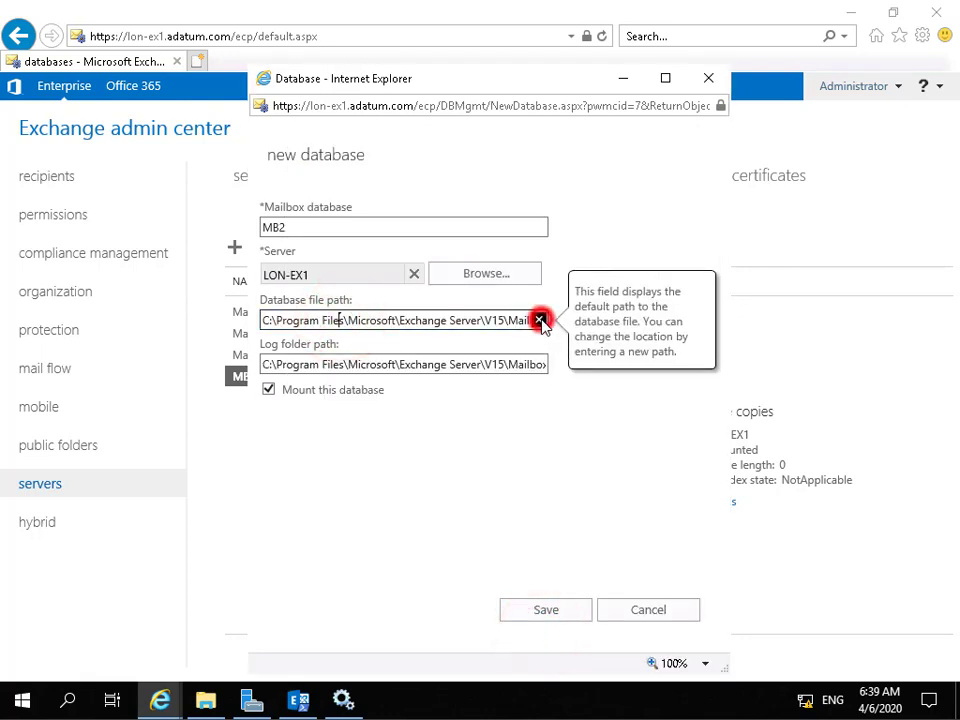
pyautogui.click(422, 364)
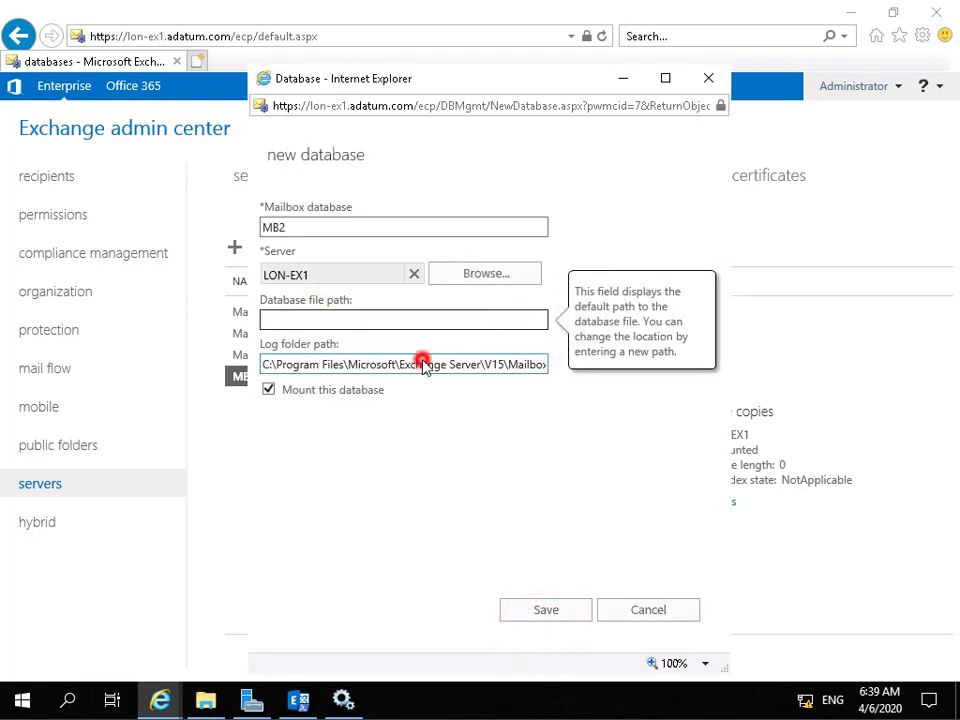
pyautogui.click(539, 364)
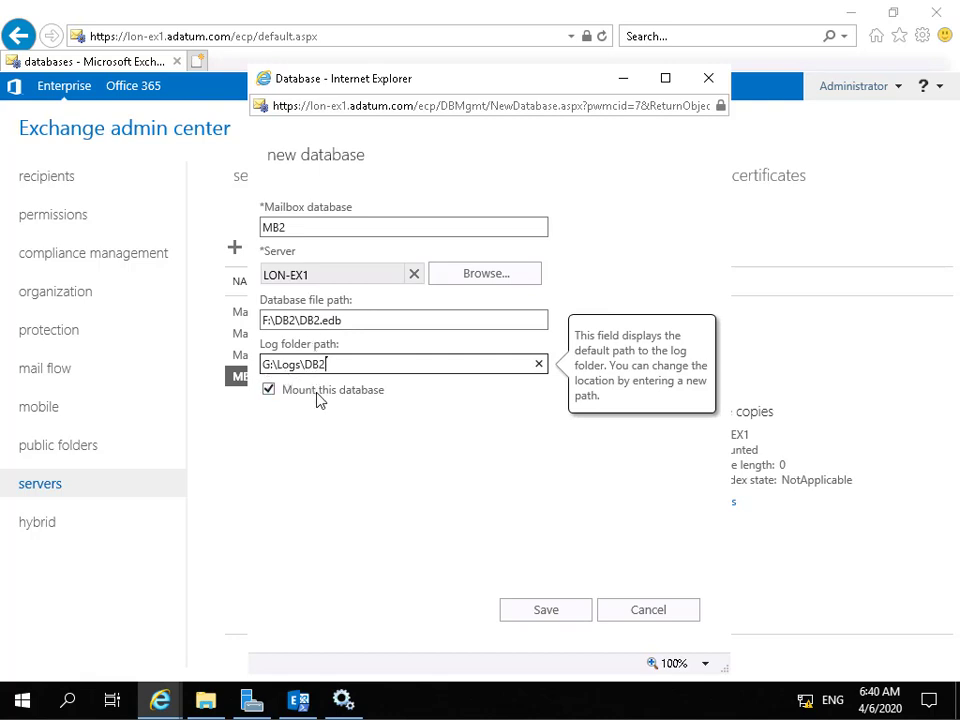
pyautogui.click(545, 612)
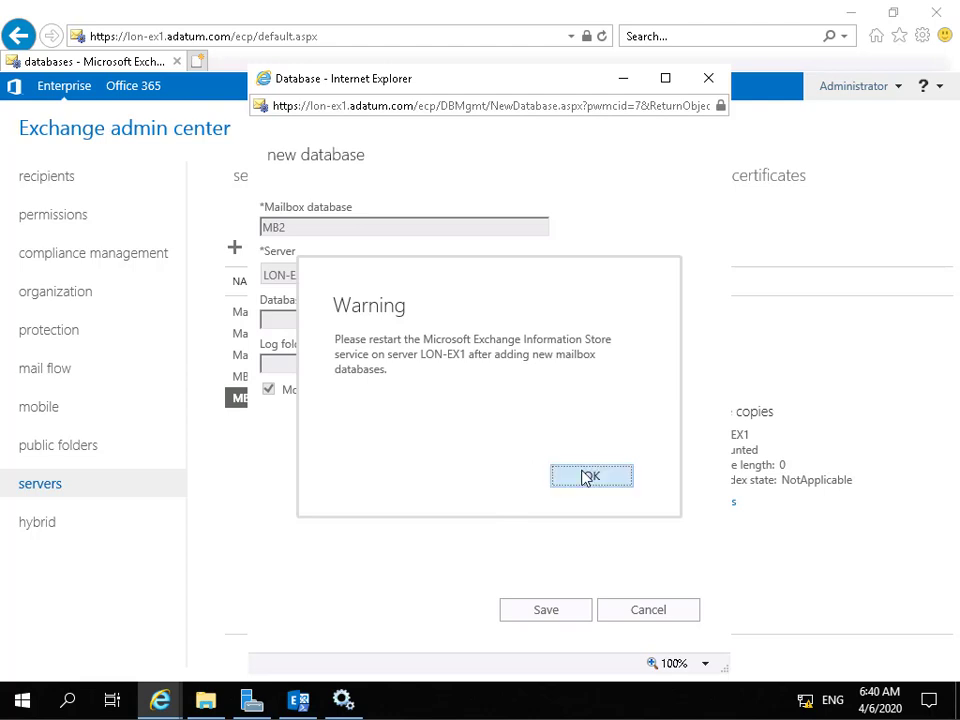
pyautogui.click(589, 476)
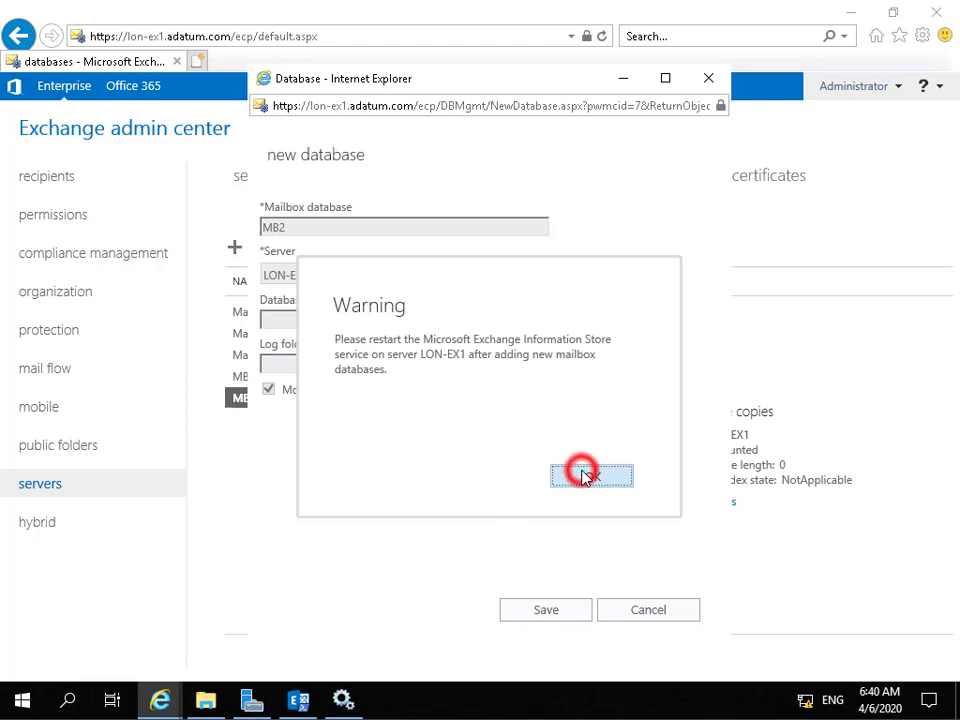
# Switch to the Services console, restart the Microsoft Exchange Information Store service, and minimize the console
pyautogui.click(344, 700)
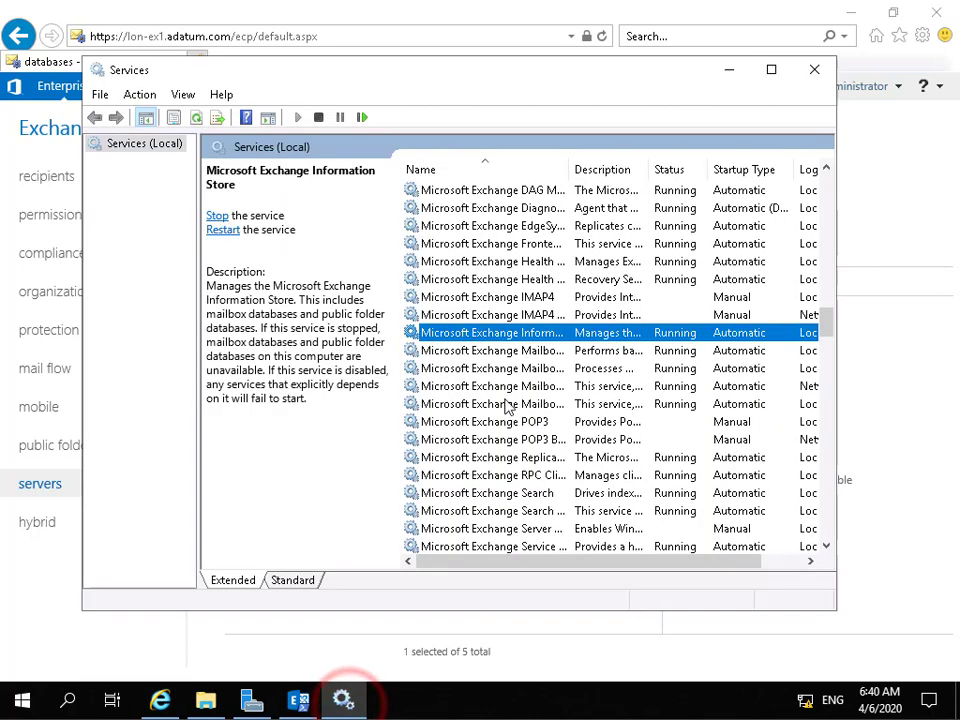
pyautogui.rightClick(500, 334)
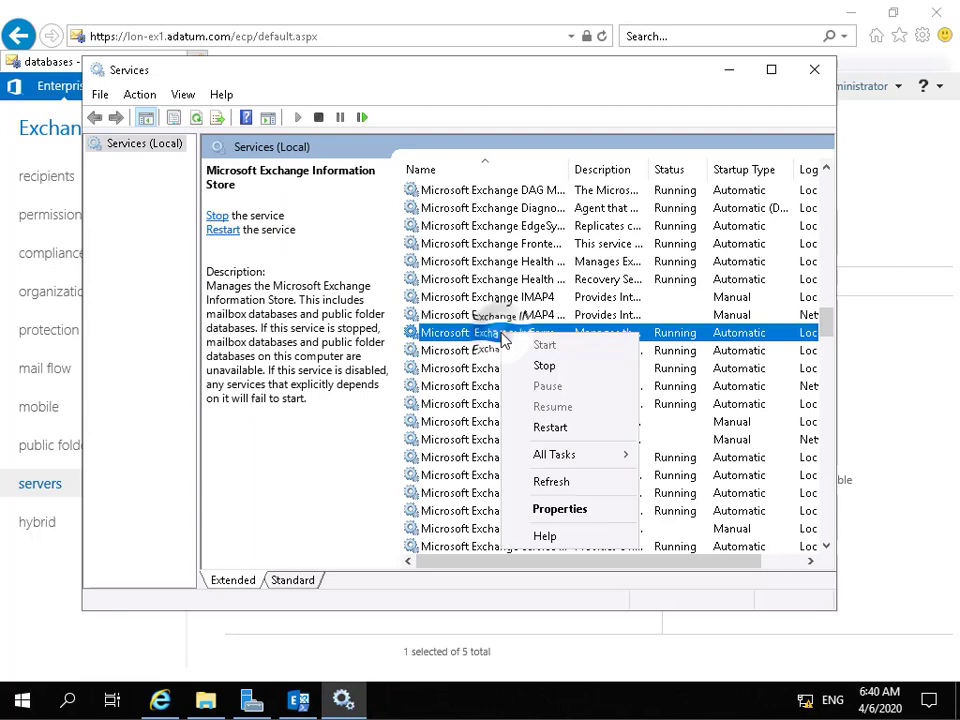
pyautogui.click(551, 427)
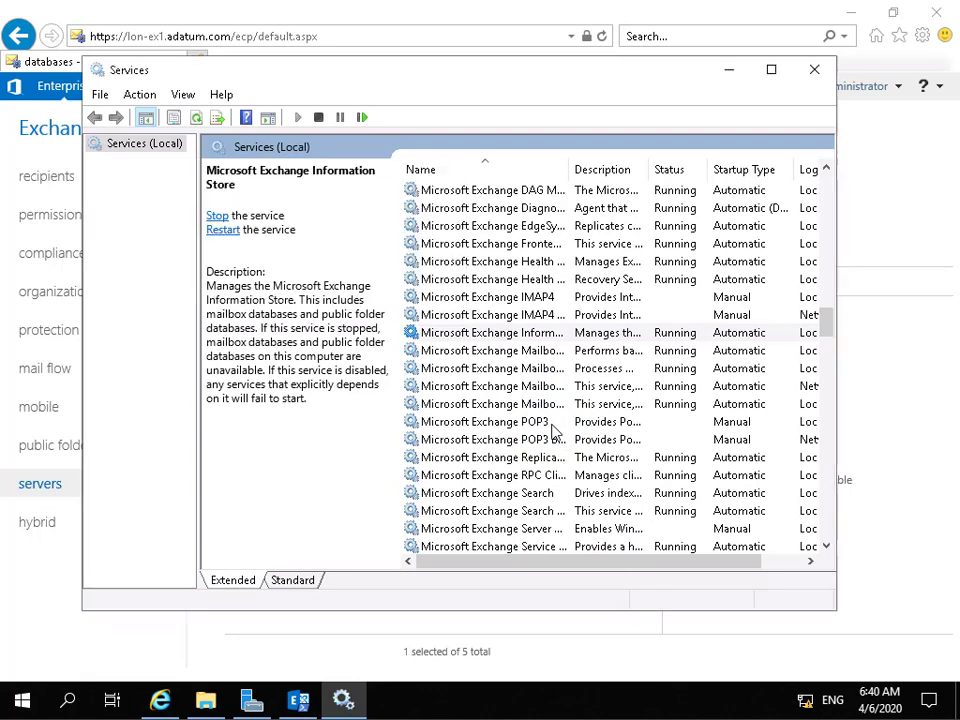
pyautogui.click(729, 70)
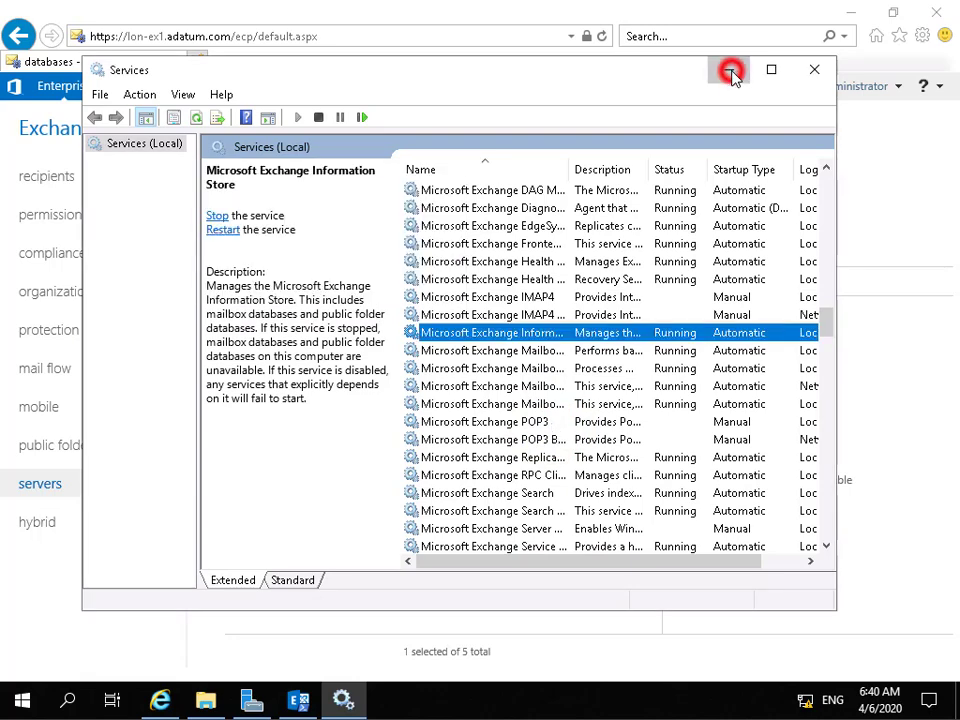
# Review the details of the MB2 database copy on LON-EX1 and close them without saving
pyautogui.click(695, 502)
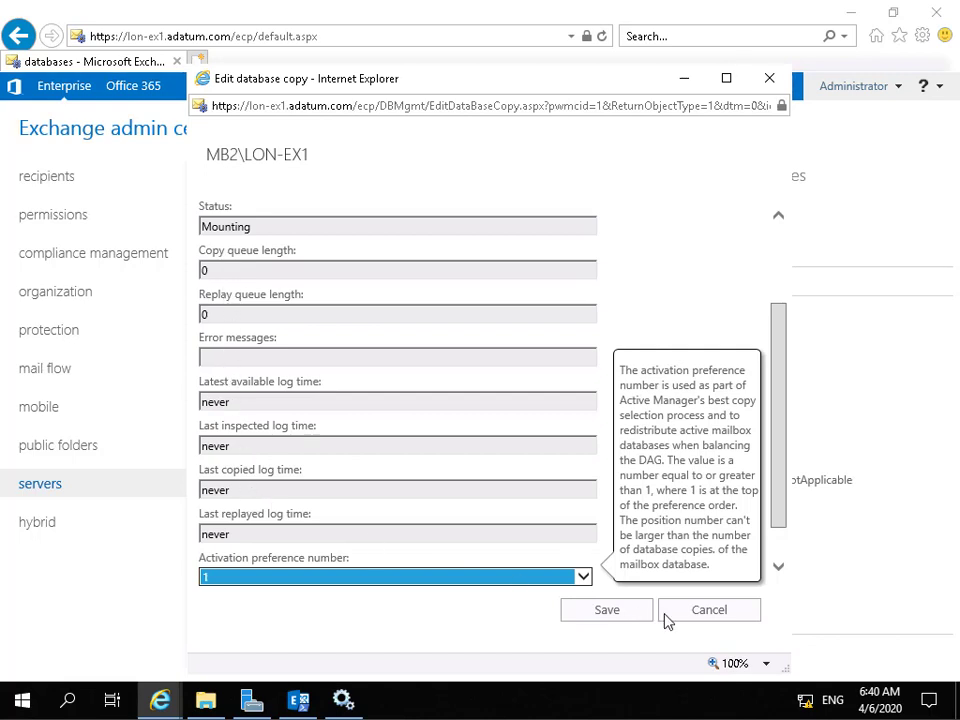
pyautogui.click(728, 614)
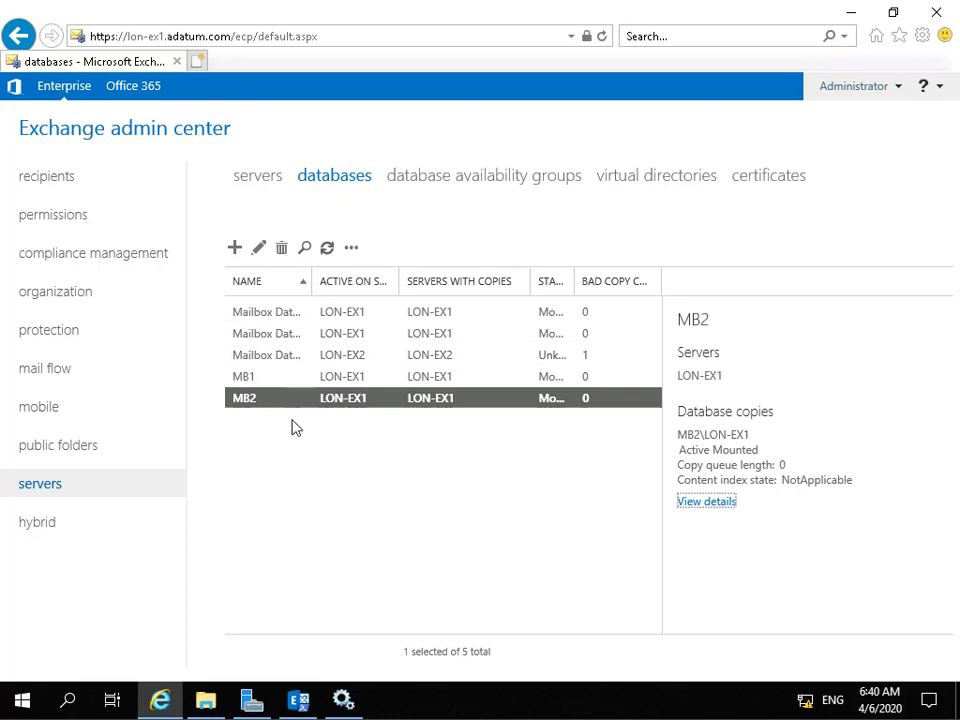
# Switch to the Exchange Management Shell and clear its screen with cls
pyautogui.click(302, 698)
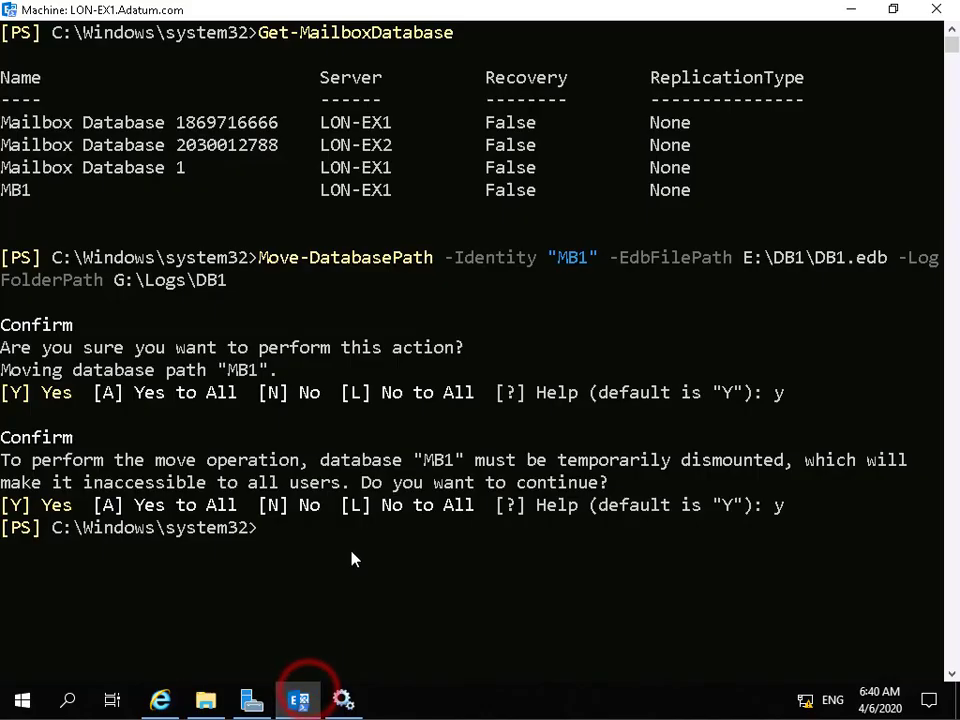
pyautogui.write('cls')
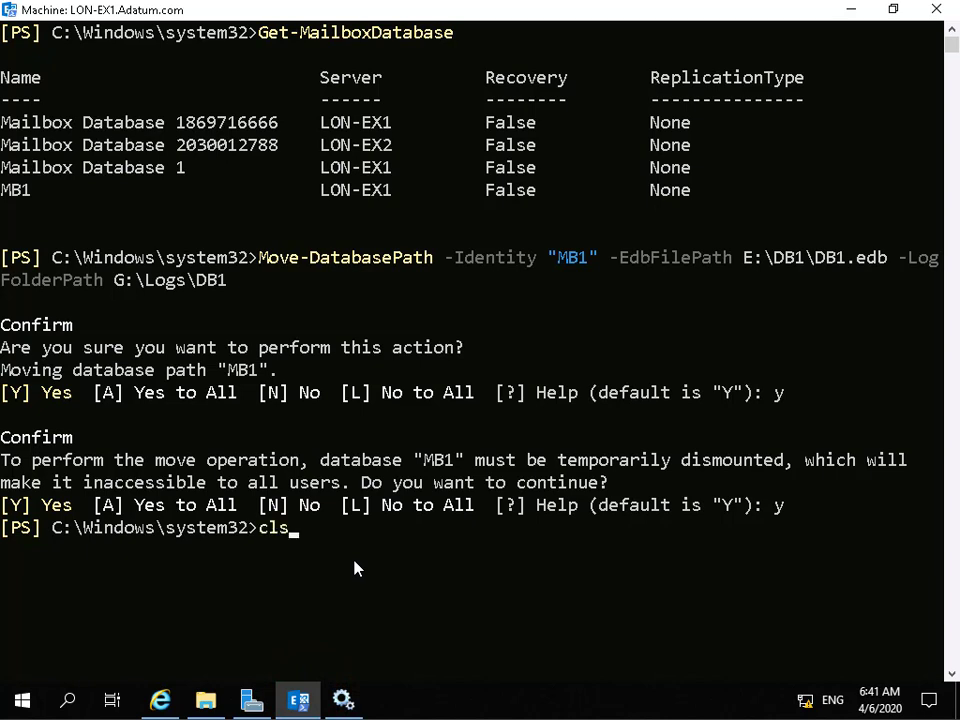
pyautogui.press('Return')
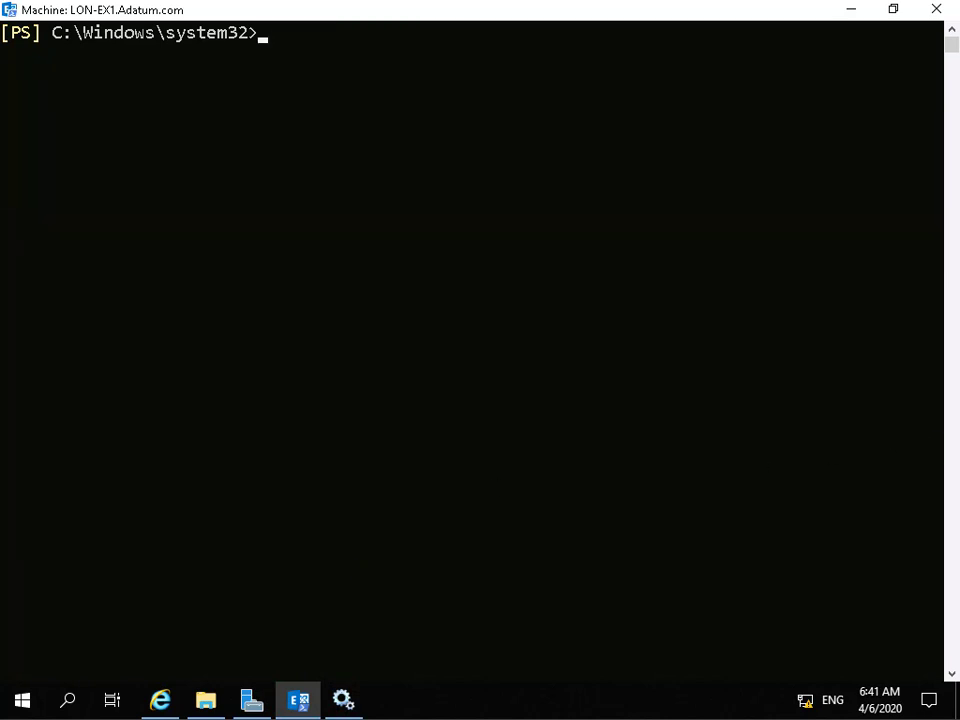
# Use Set-MailboxDatabase on MB2 to set DeletedItemRetention to 20.00:00:00, CircularLoggingEnabled to $true and ProhibitSendQuota to 2.2GB
pyautogui.write('Set-MailboxDatabase -identity MB2 -DeletedItemRetention 20.0')
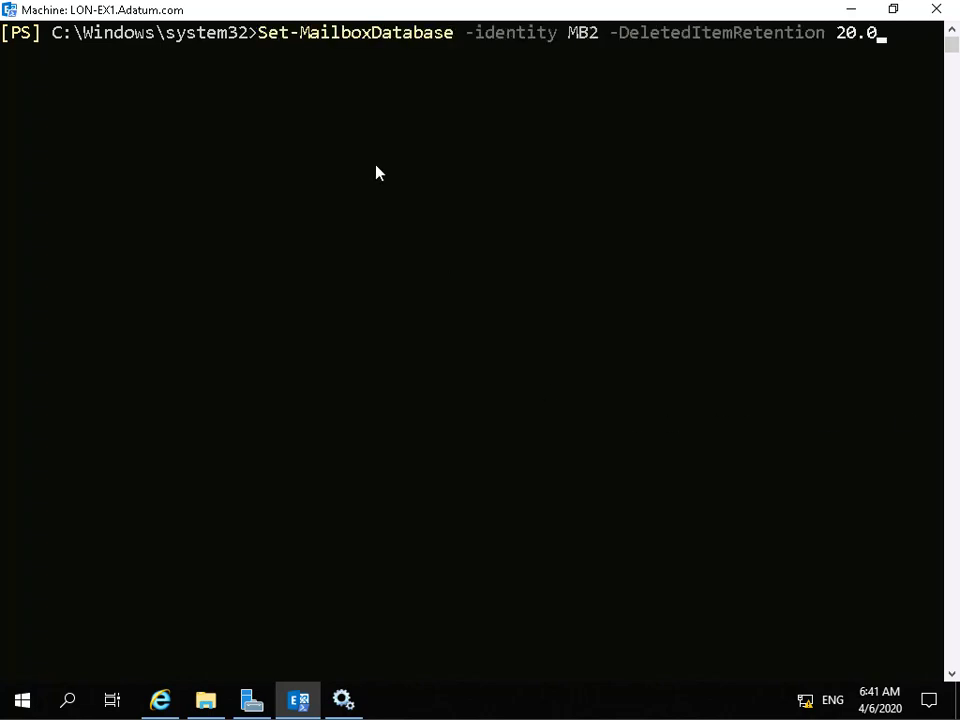
pyautogui.write('0:00:00 -CircularLoggingEnabled $true -ProhibitSendQuota 2.2GB')
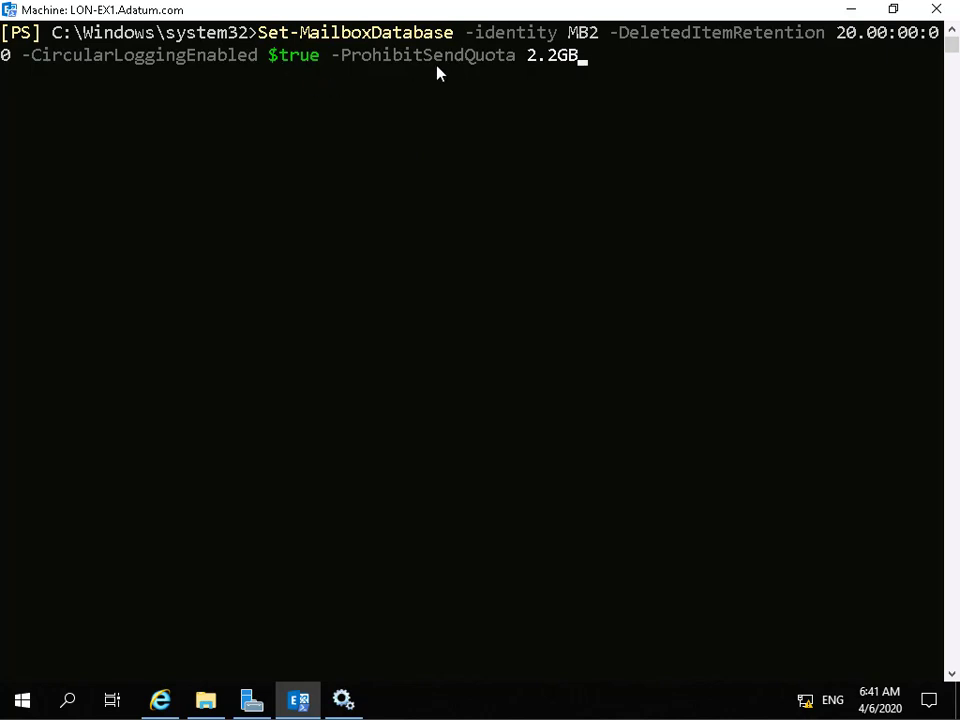
pyautogui.click(610, 100)
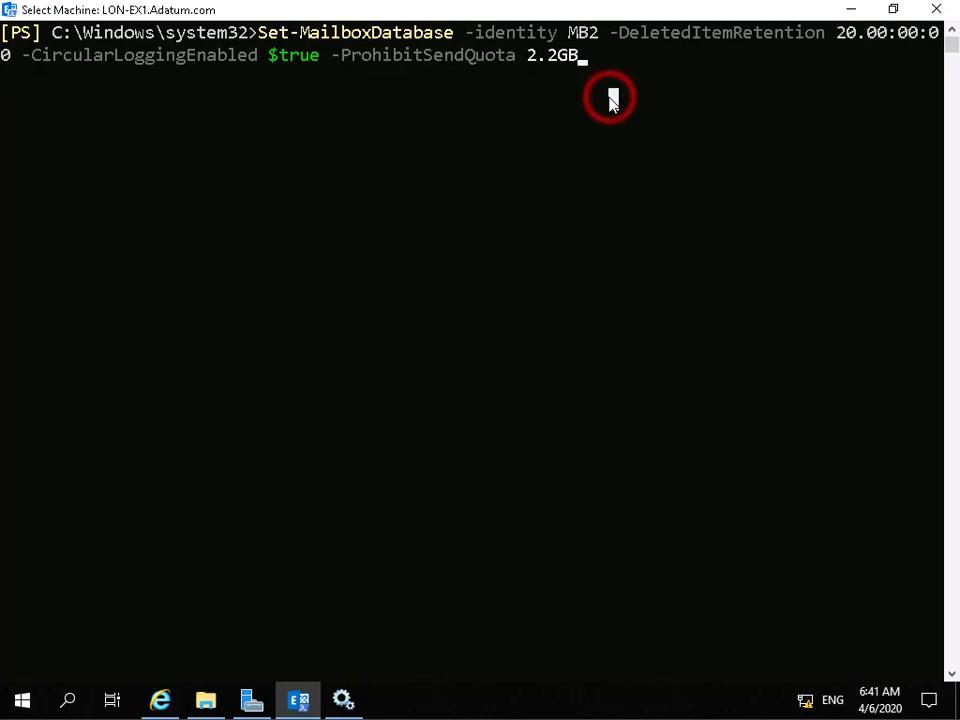
pyautogui.press('Return')
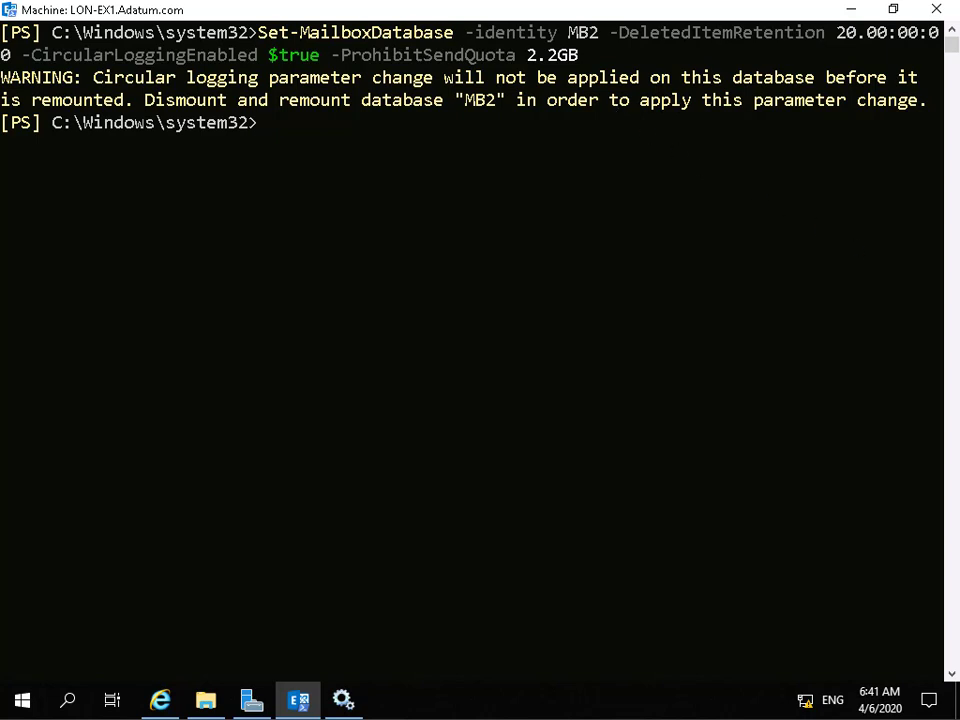
# Dismount the MB2 database with Dismount-Database -identity MB2 and answer y to the confirmation
pyautogui.write('Dismount-Database -identity MB2')
pyautogui.click(500, 412)
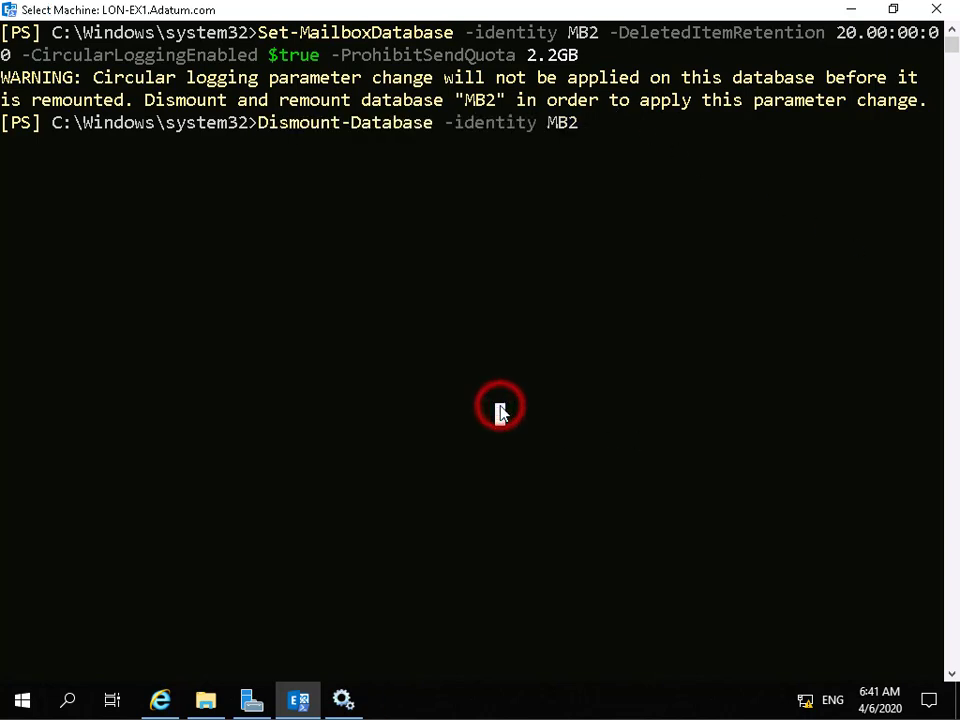
pyautogui.press('Return')
pyautogui.press('Return')
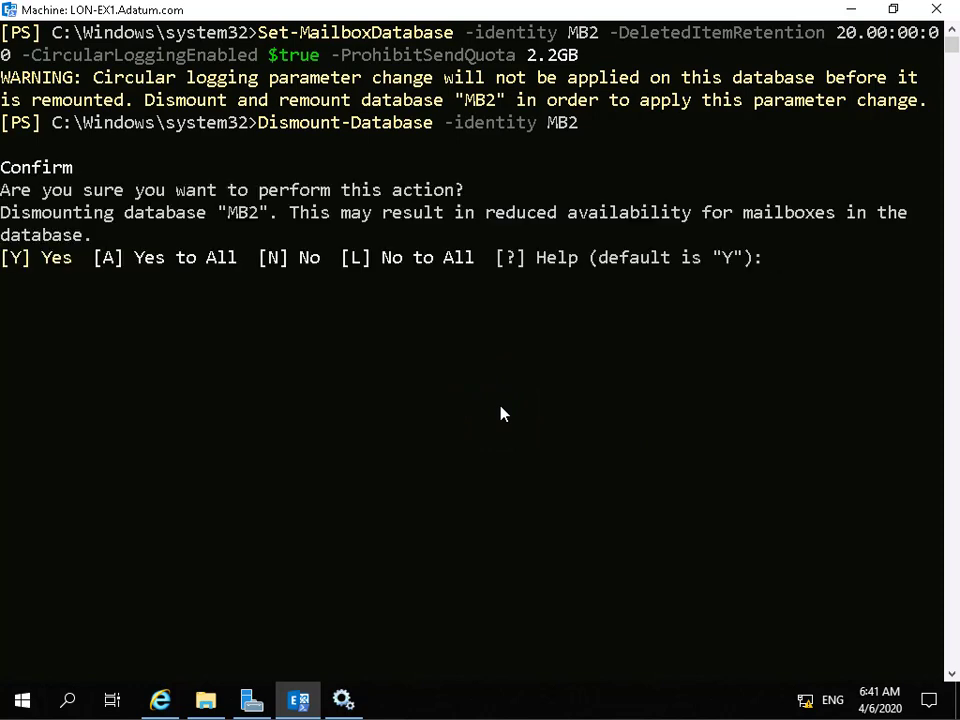
pyautogui.write('y')
pyautogui.press('Return')
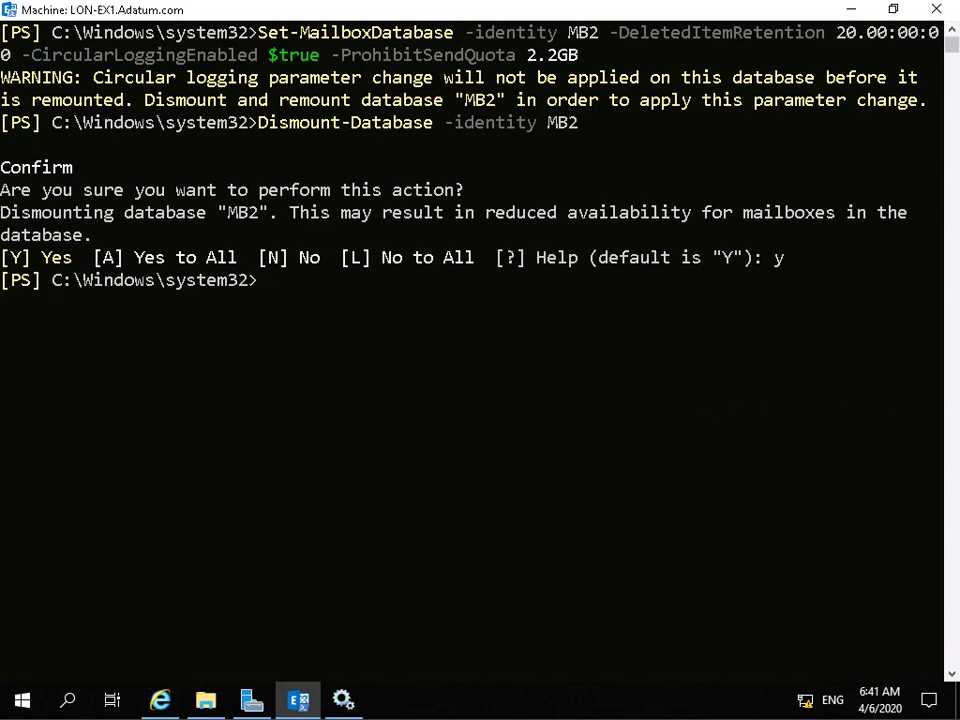
# Mount the MB2 database again with Mount-Database -identity MB2
pyautogui.write('Mount-Database -identity MB2')
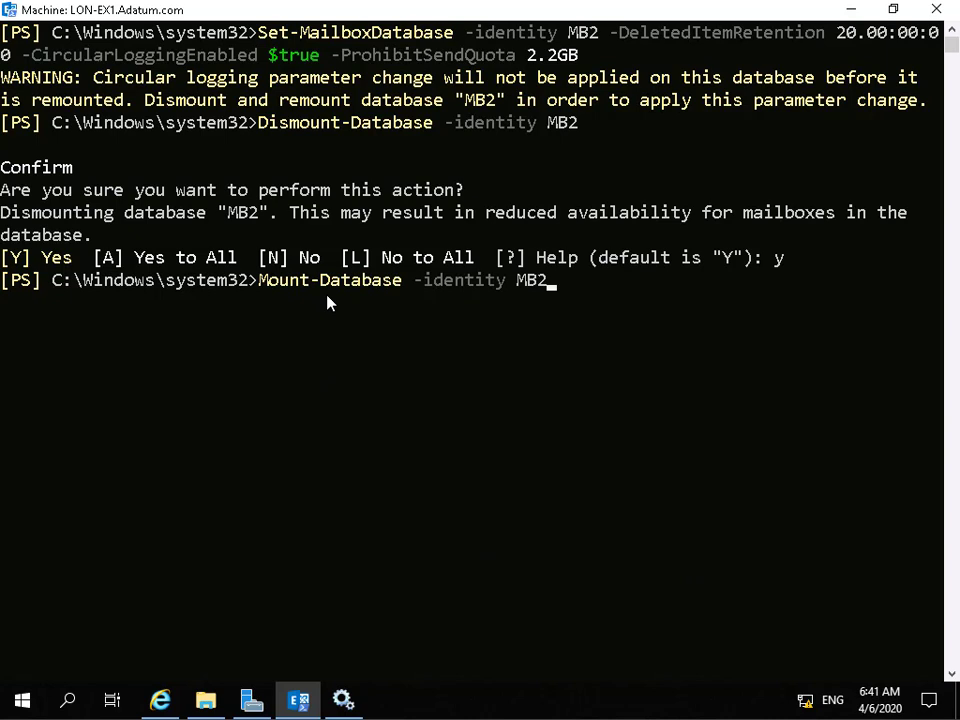
pyautogui.click(561, 411)
pyautogui.press('Return')
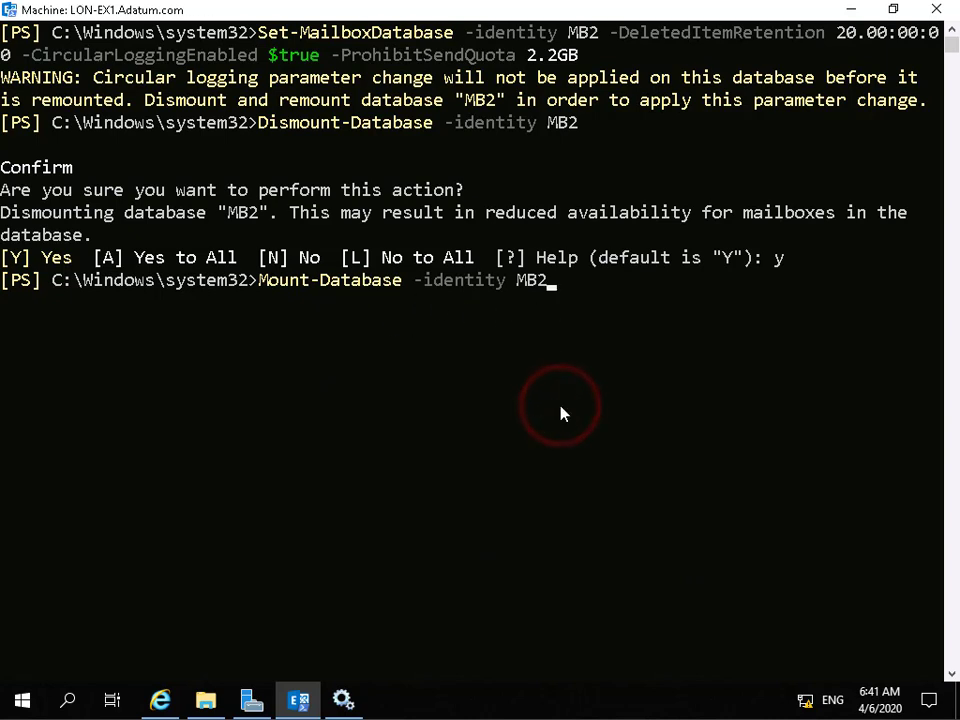